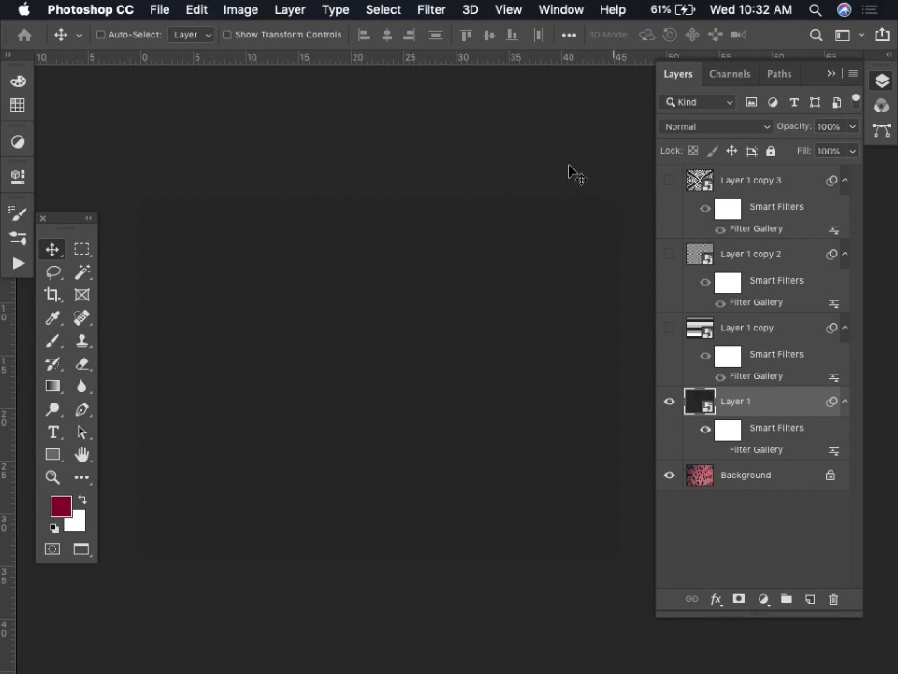
# Open the Halftone Pattern filter settings of Layer 1 for editing.
pyautogui.click(428, 11)
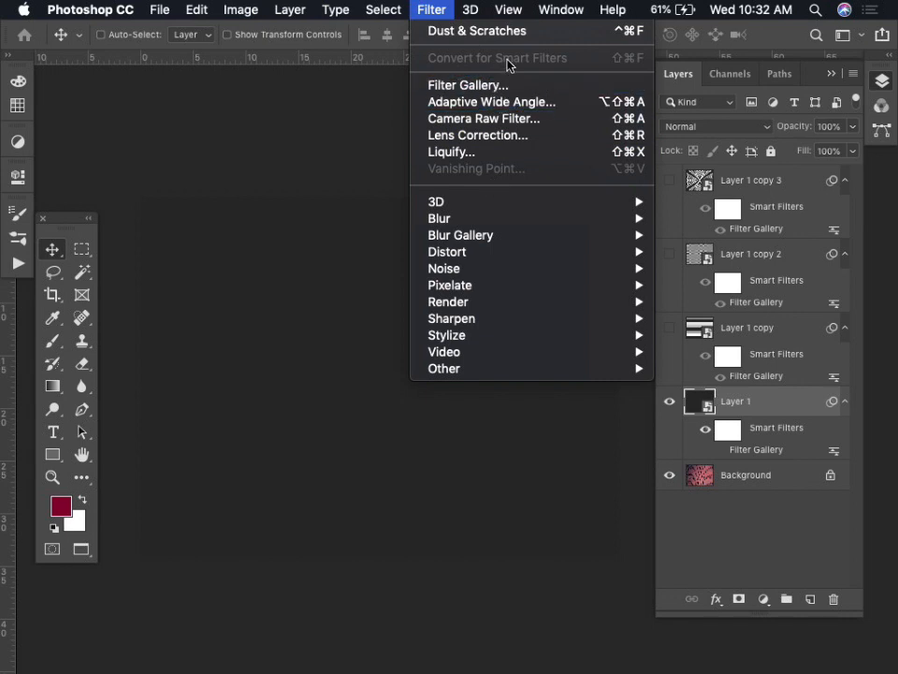
pyautogui.click(794, 561)
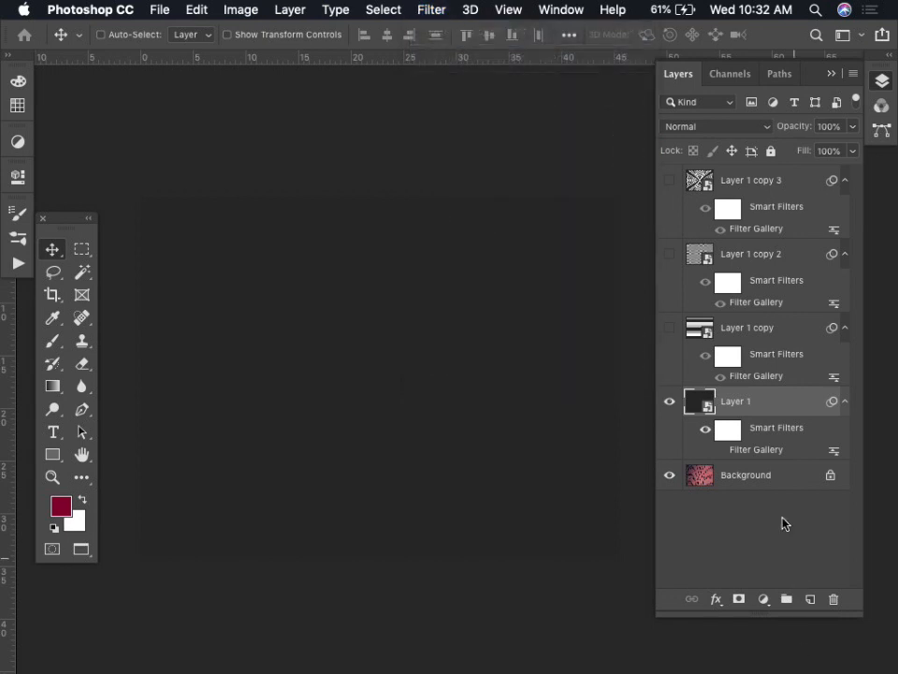
pyautogui.doubleClick(776, 451)
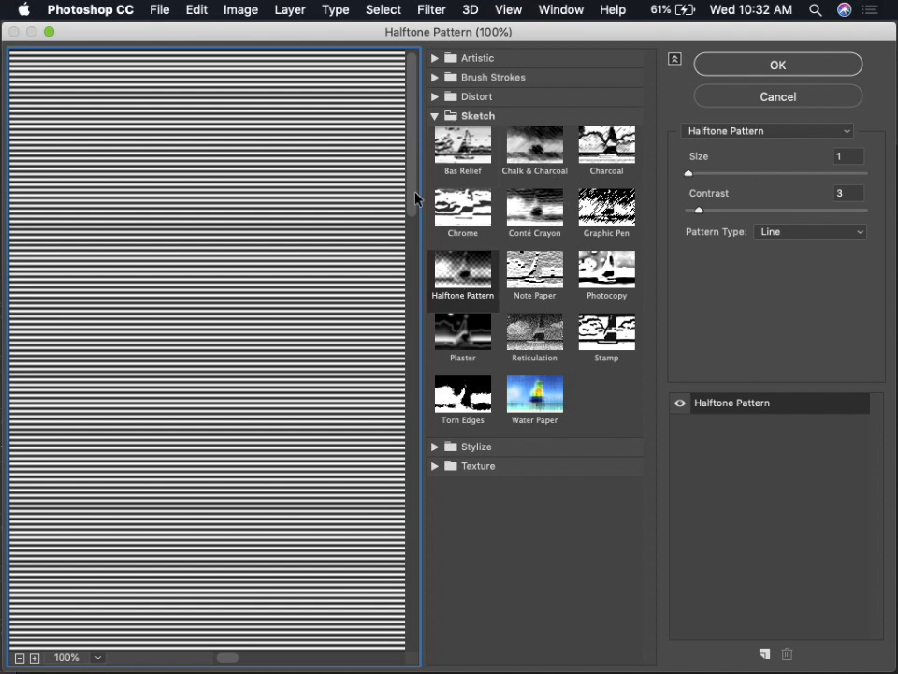
pyautogui.click(20, 658)
pyautogui.click(19, 658)
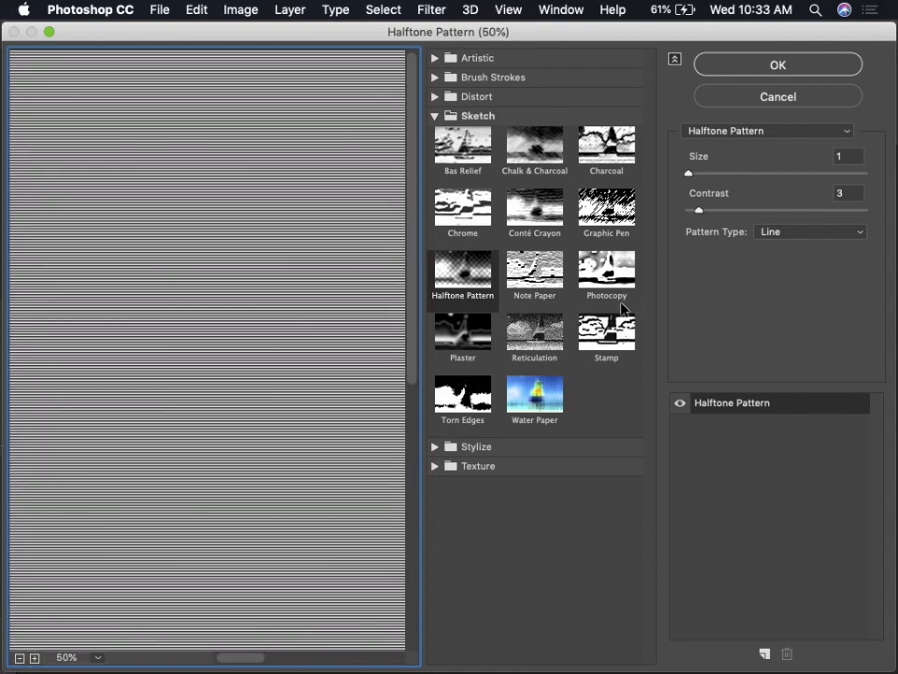
# Try the Dot and Circle pattern types for the halftone, with the circles at size 4.
pyautogui.click(788, 234)
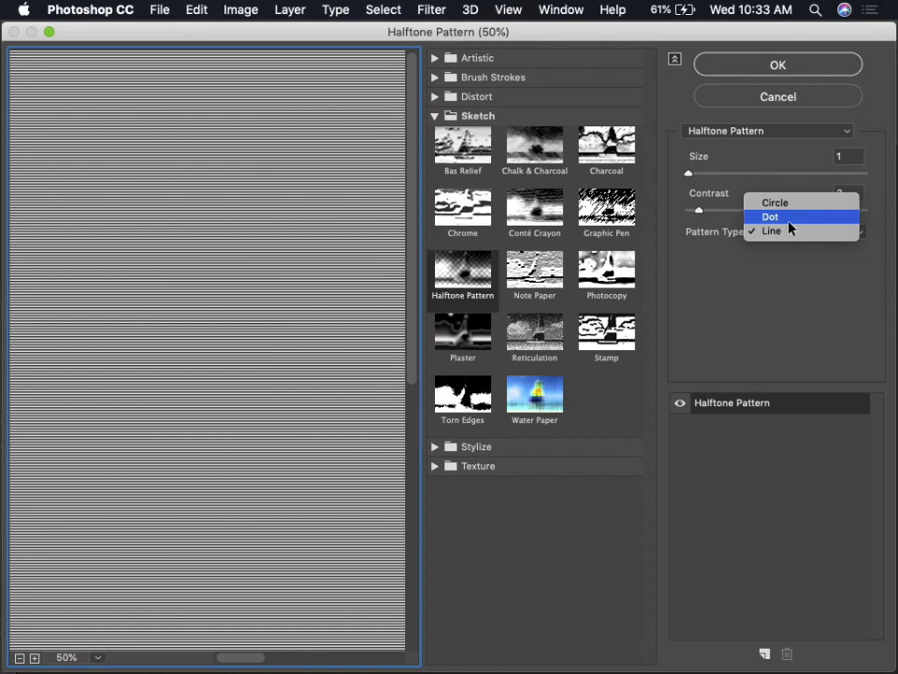
pyautogui.click(788, 220)
pyautogui.click(779, 231)
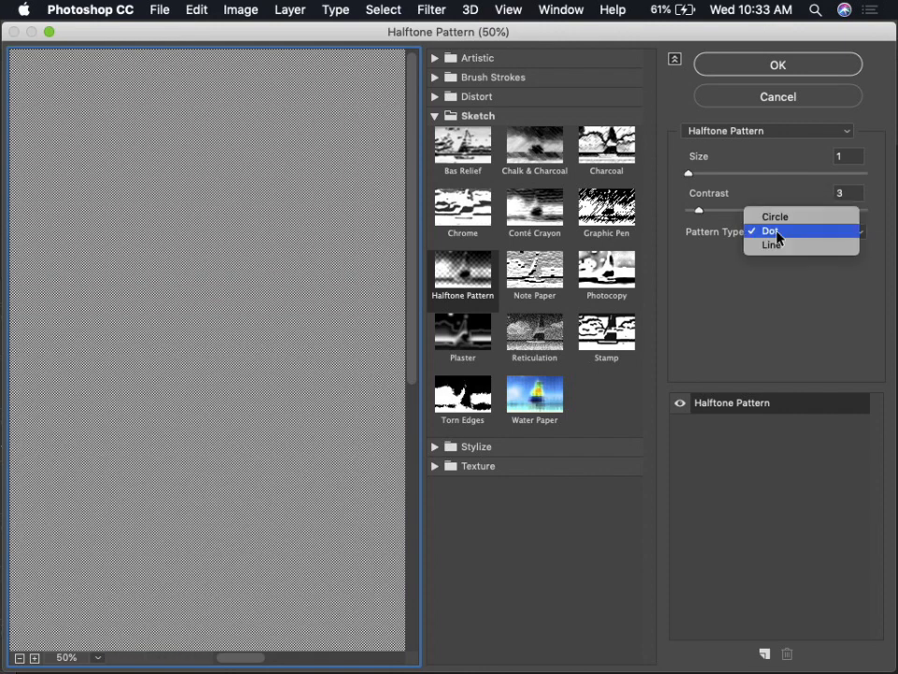
pyautogui.click(778, 220)
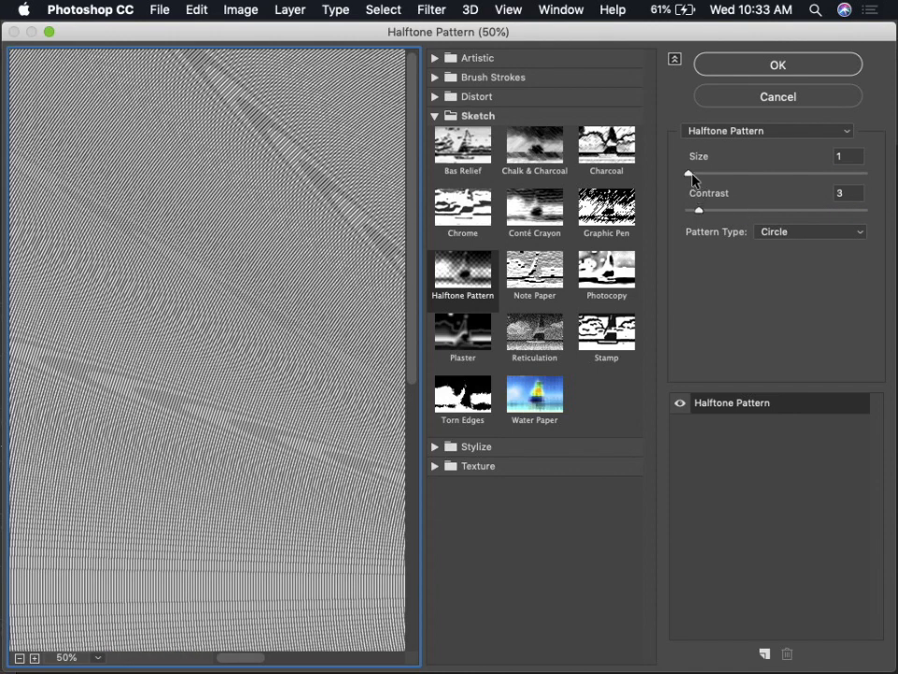
pyautogui.moveTo(692, 174); pyautogui.dragTo(734, 178)
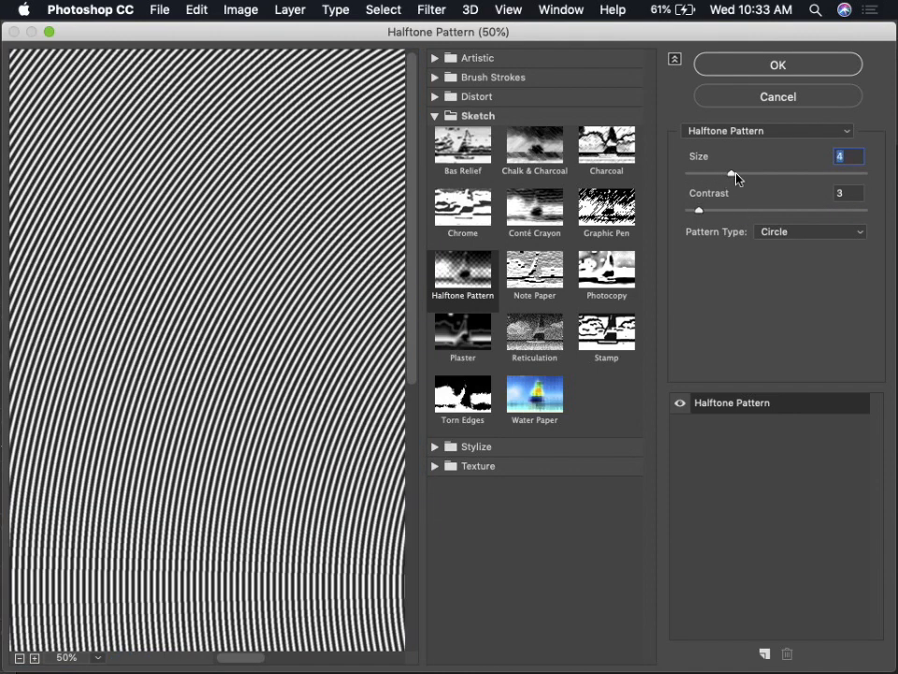
pyautogui.click(17, 660)
pyautogui.click(17, 660)
pyautogui.click(16, 660)
pyautogui.click(16, 660)
pyautogui.click(34, 658)
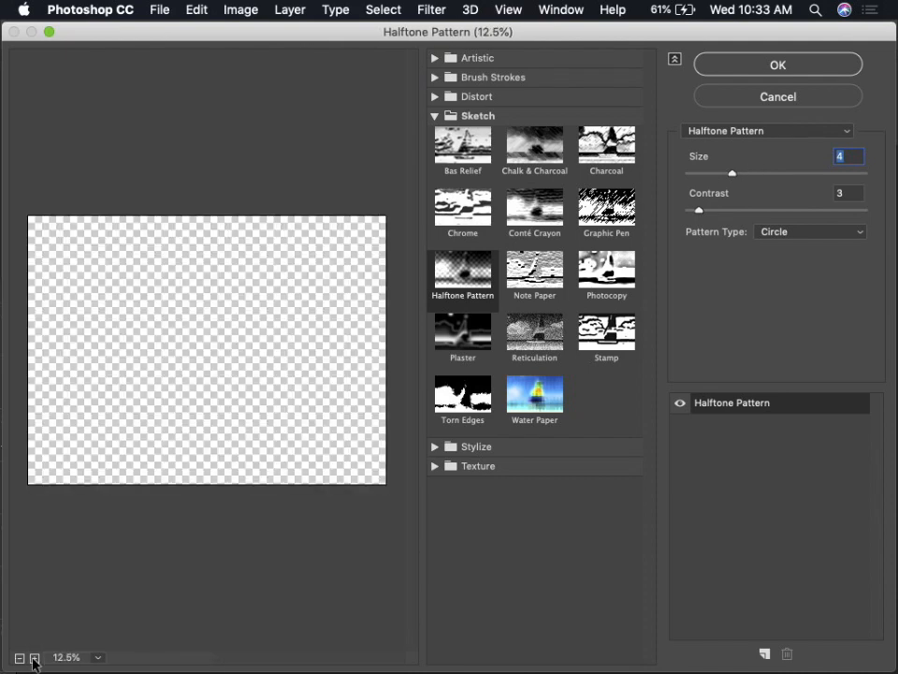
pyautogui.click(34, 658)
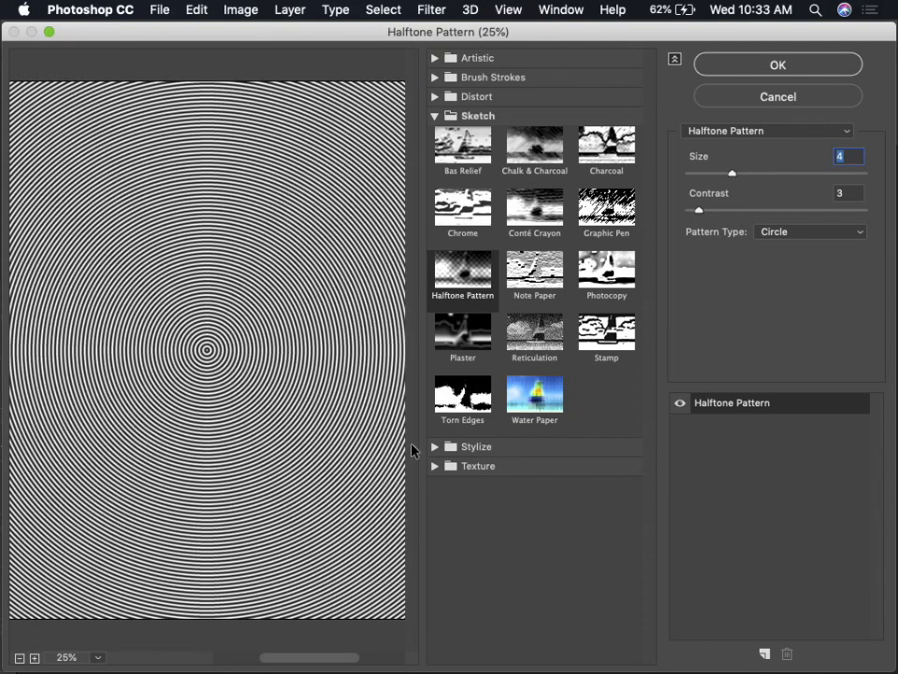
# Apply the halftone to Layer 1 as a Dot pattern with size 12 and contrast 50.
pyautogui.click(811, 231)
pyautogui.click(810, 245)
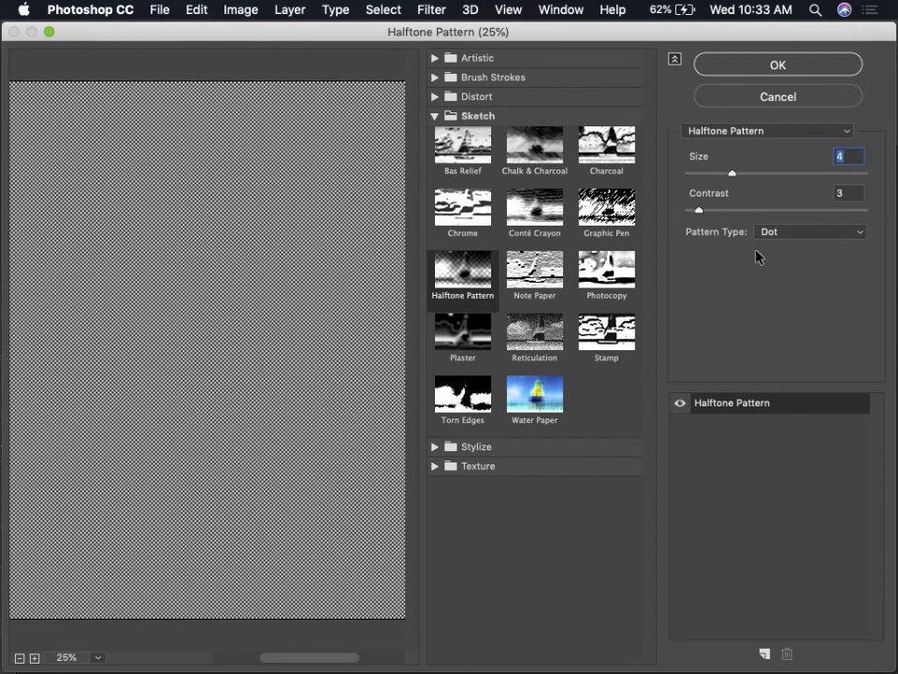
pyautogui.moveTo(732, 174); pyautogui.dragTo(864, 174)
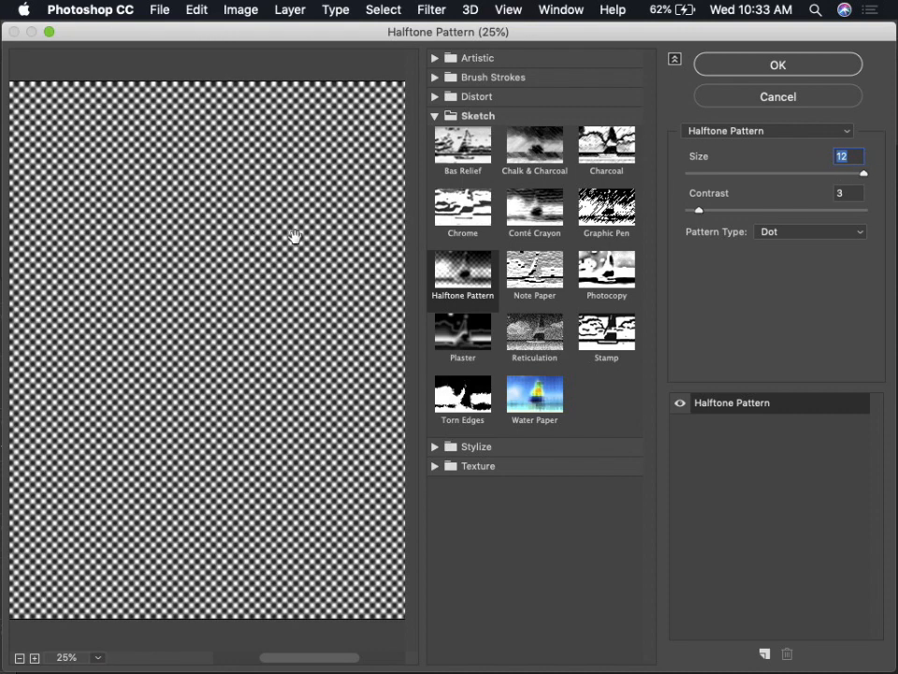
pyautogui.moveTo(699, 210); pyautogui.dragTo(882, 223)
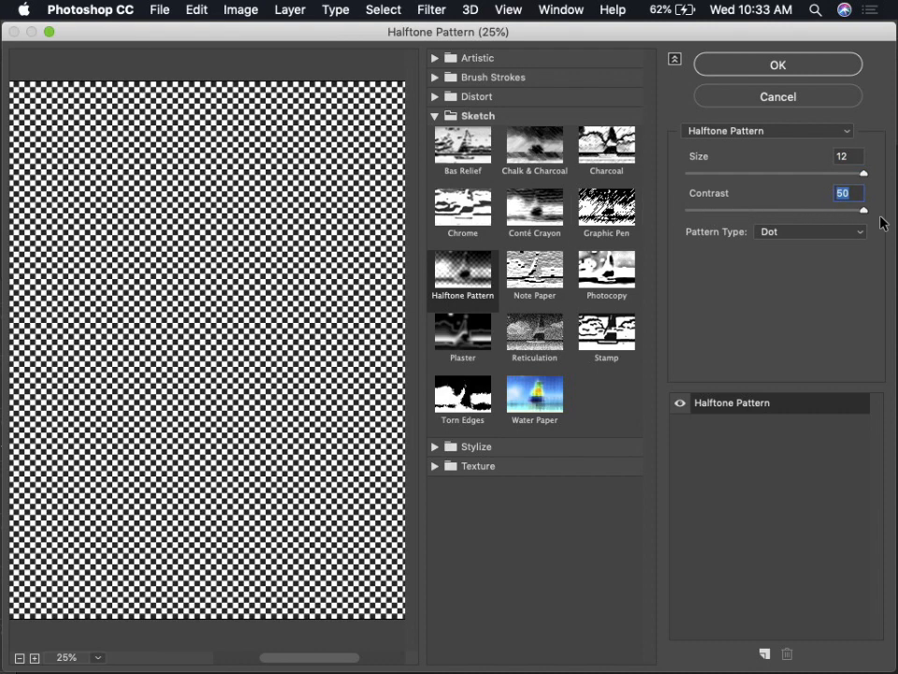
pyautogui.click(800, 61)
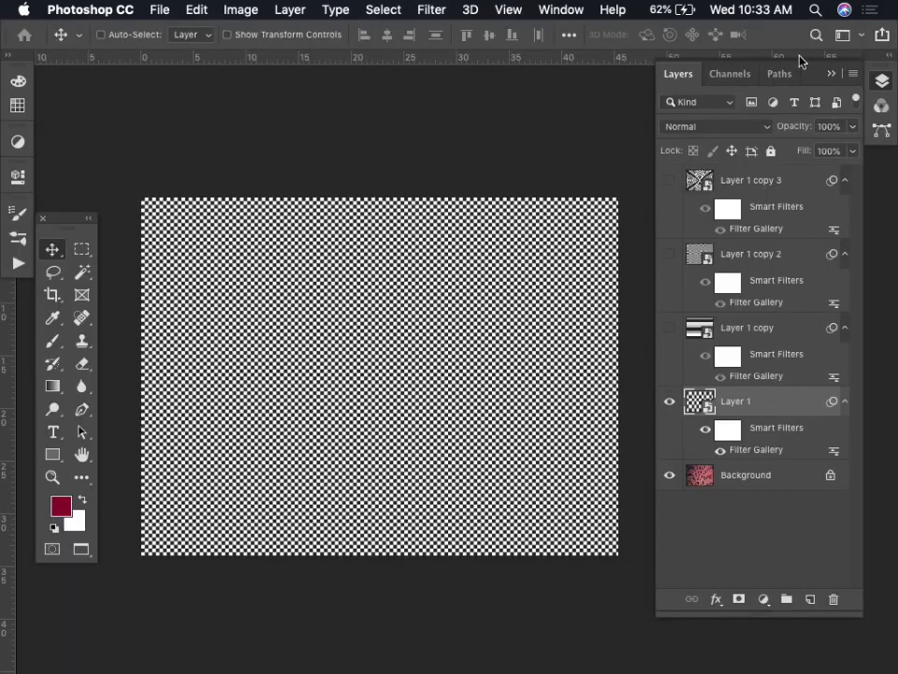
# Blend Layer 1 with Multiply and change its halftone pattern type to Line.
pyautogui.click(687, 125)
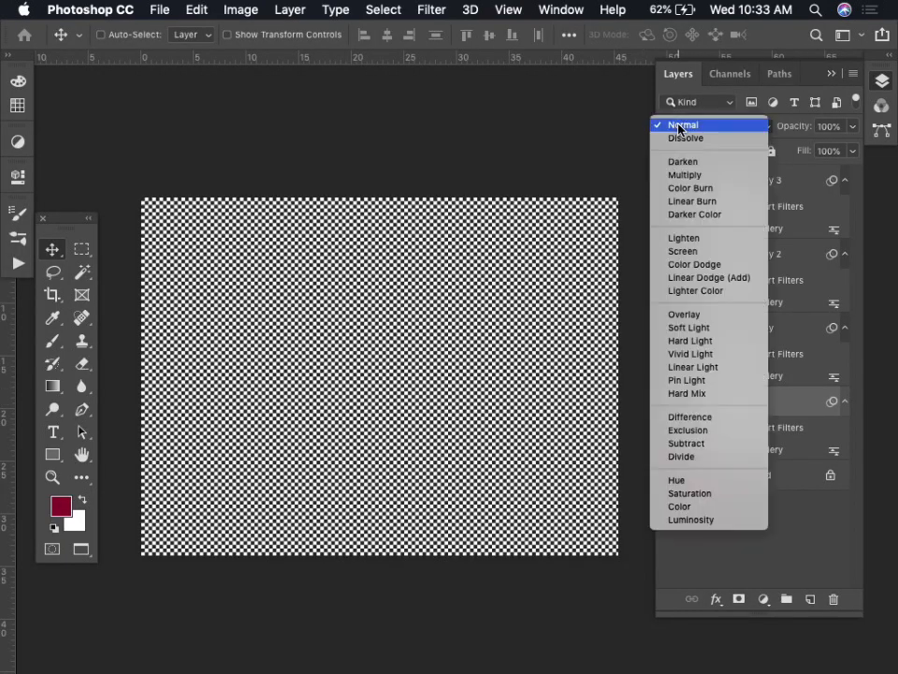
pyautogui.click(689, 180)
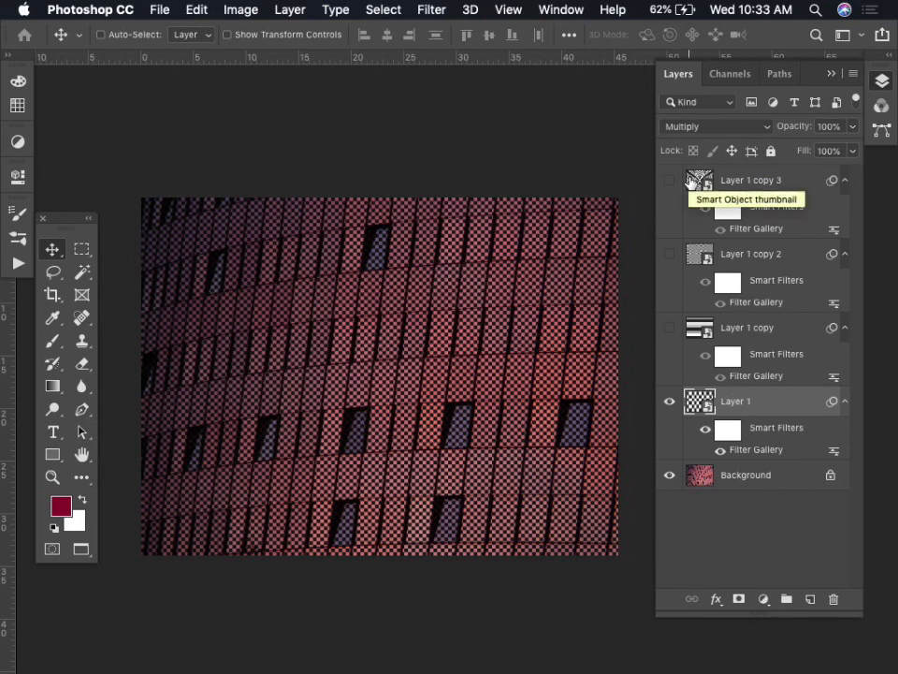
pyautogui.doubleClick(758, 452)
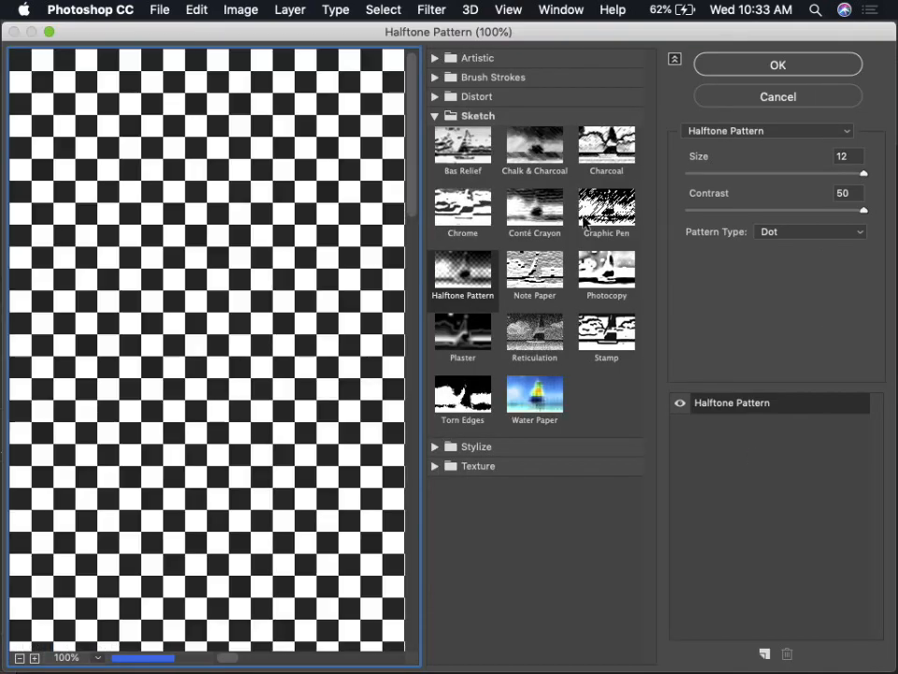
pyautogui.click(770, 232)
pyautogui.click(795, 249)
pyautogui.click(812, 62)
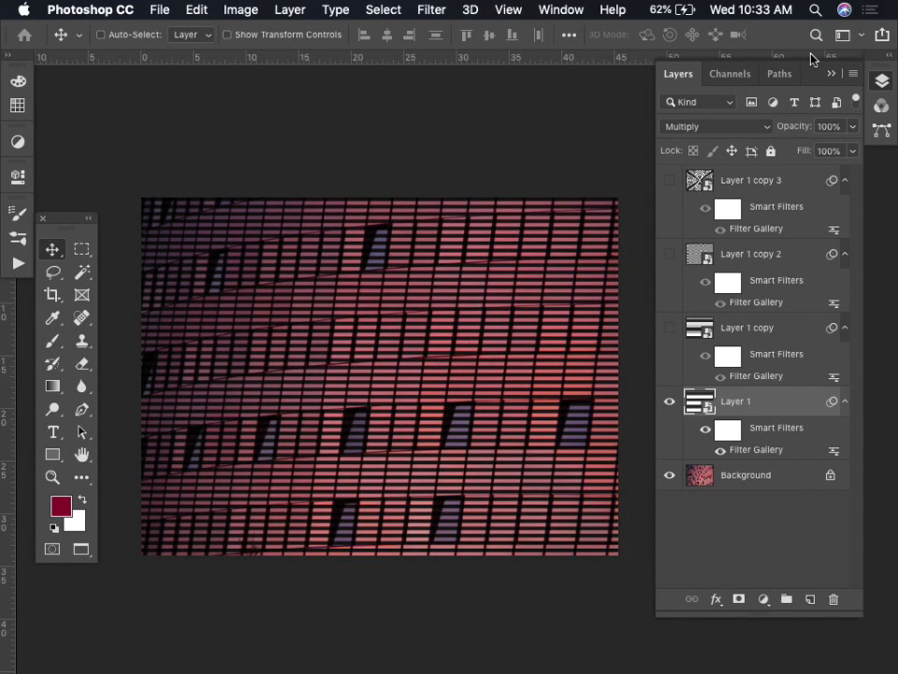
# Cycle through the blend modes of Layer 1 and settle on Overlay.
pyautogui.hotkey('shift', '+')
pyautogui.hotkey('shift', '+')
pyautogui.hotkey('shift', '+')
pyautogui.hotkey('shift', '+')
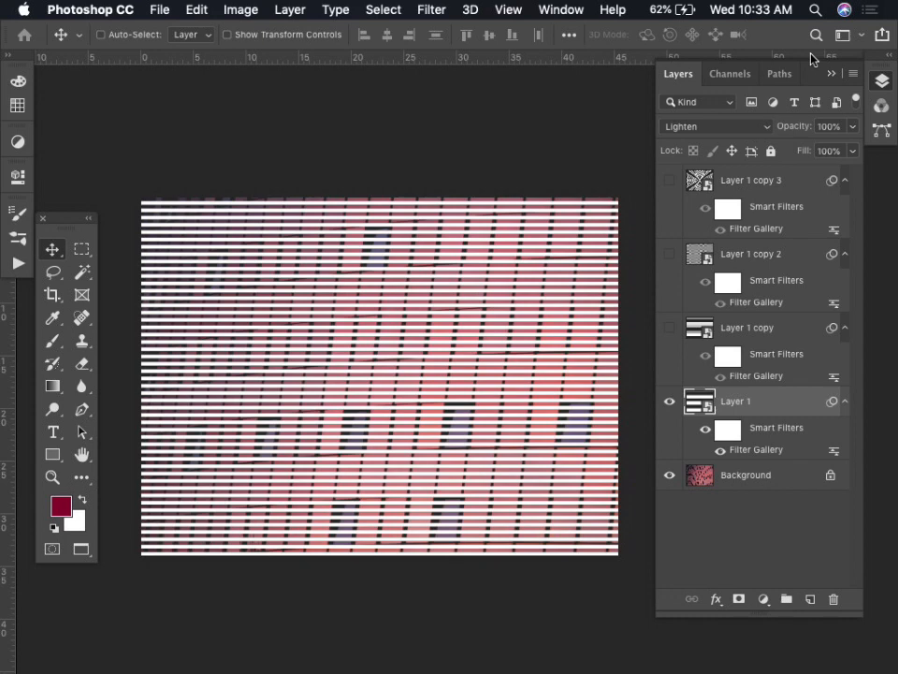
pyautogui.hotkey('shift', '+')
pyautogui.hotkey('shift', '+')
pyautogui.hotkey('shift', '+')
pyautogui.hotkey('shift', '+')
pyautogui.hotkey('shift', '+')
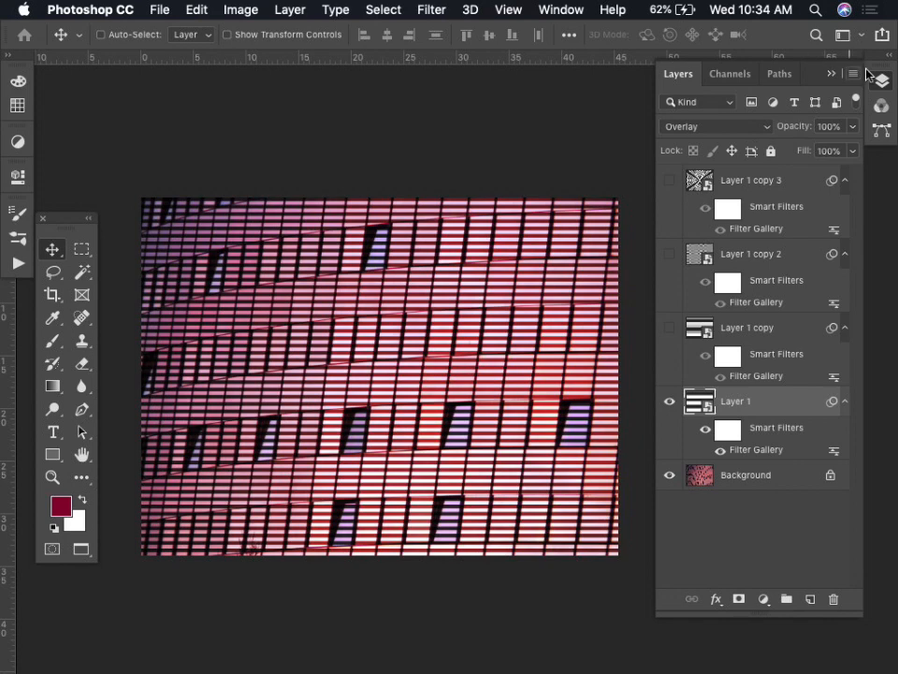
# Preview Layer 1 and its three copies one at a time over the photo, leaving only the Background layer shown.
pyautogui.click(669, 400)
pyautogui.click(669, 329)
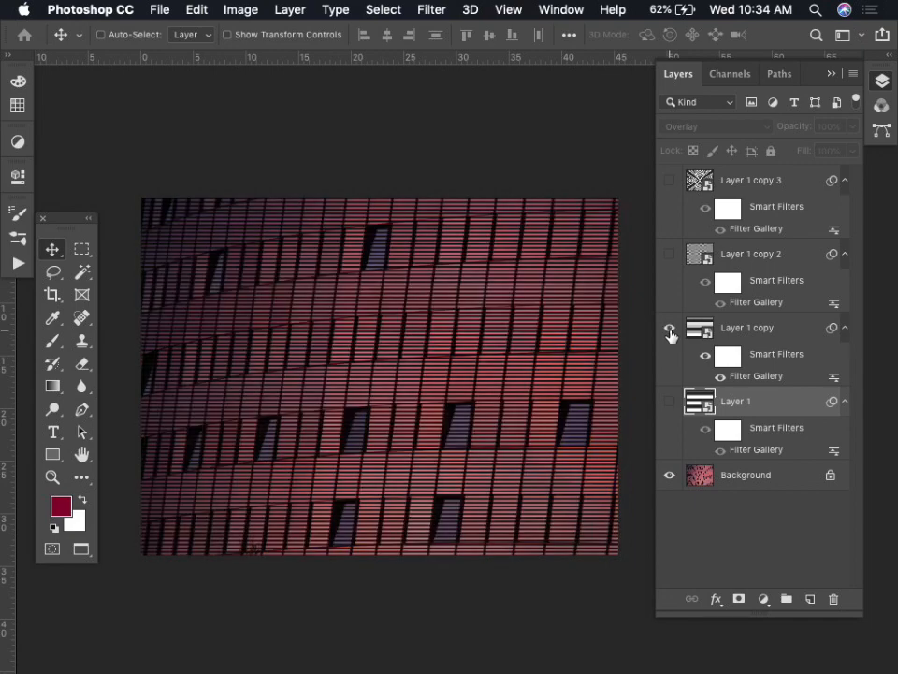
pyautogui.click(669, 327)
pyautogui.click(668, 253)
pyautogui.click(663, 258)
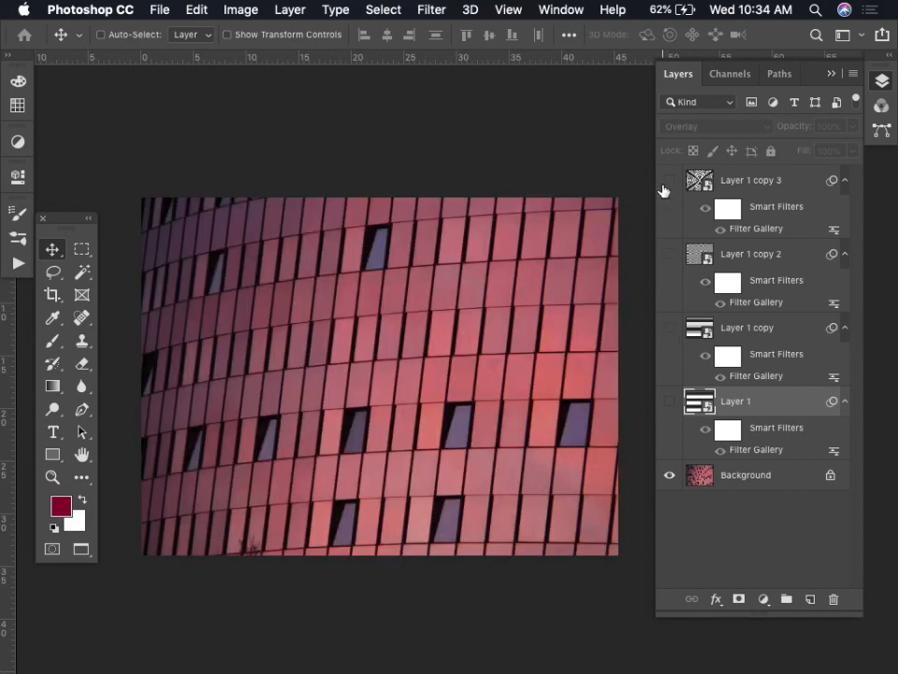
pyautogui.click(668, 178)
pyautogui.click(668, 178)
pyautogui.click(669, 400)
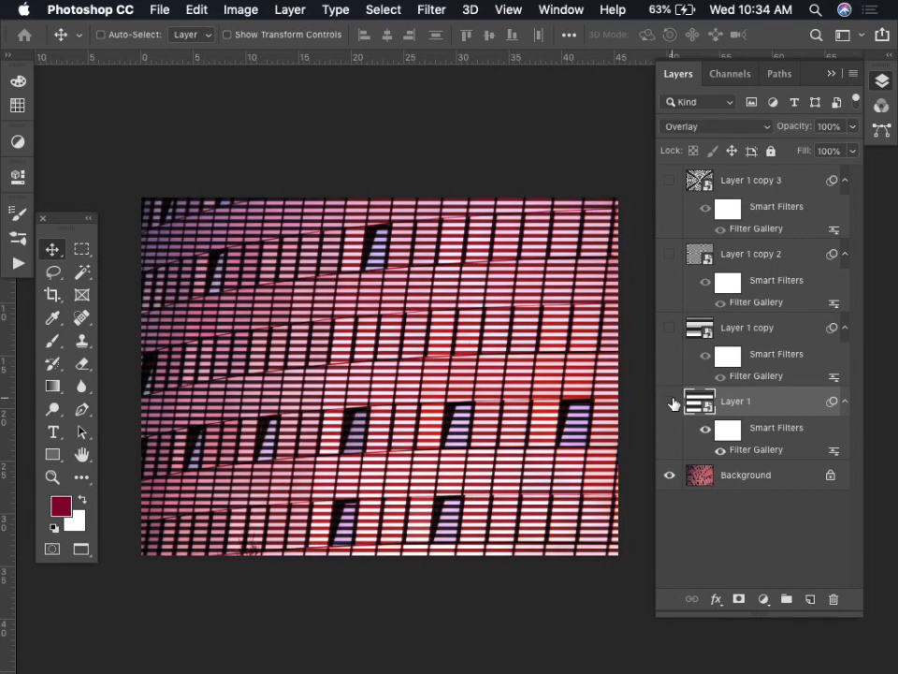
pyautogui.click(670, 402)
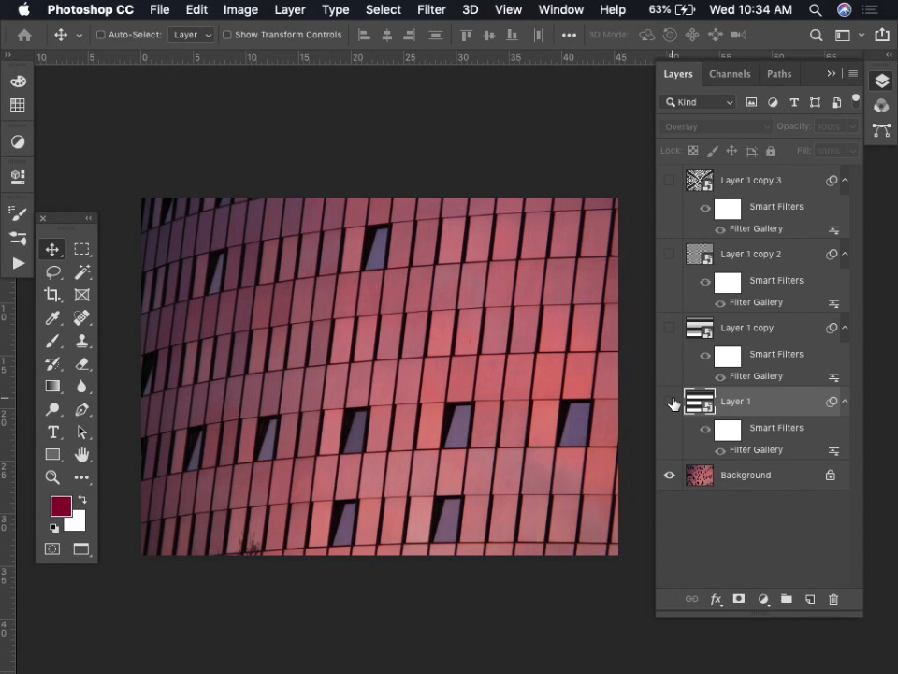
# Copy the whole Background photo and paste it into a new 3264 x 2448 px, 72 ppi RGB document.
pyautogui.click(716, 477)
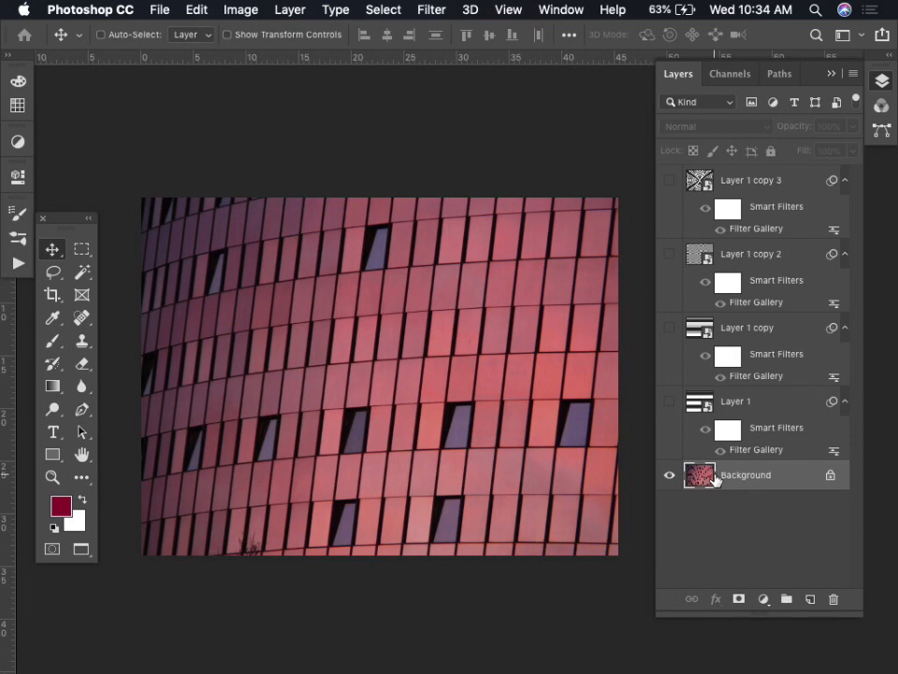
pyautogui.press('super+a')
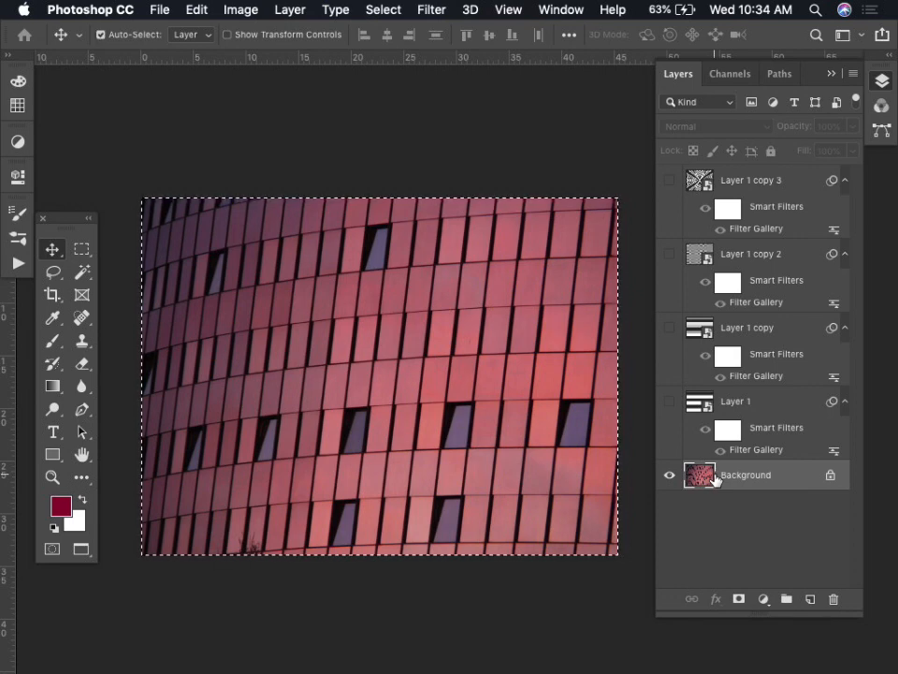
pyautogui.press('super+n')
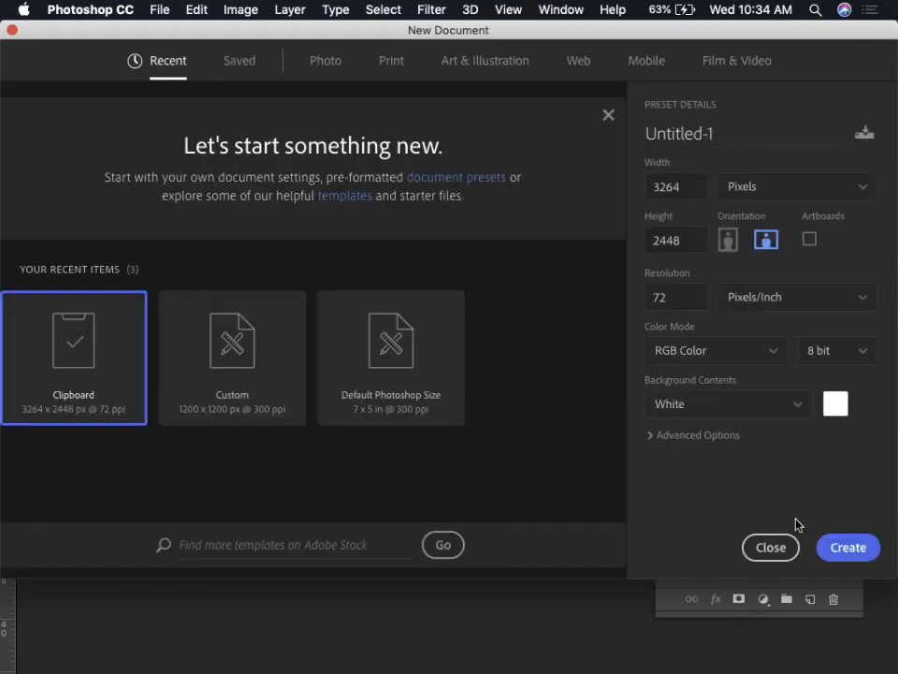
pyautogui.click(846, 549)
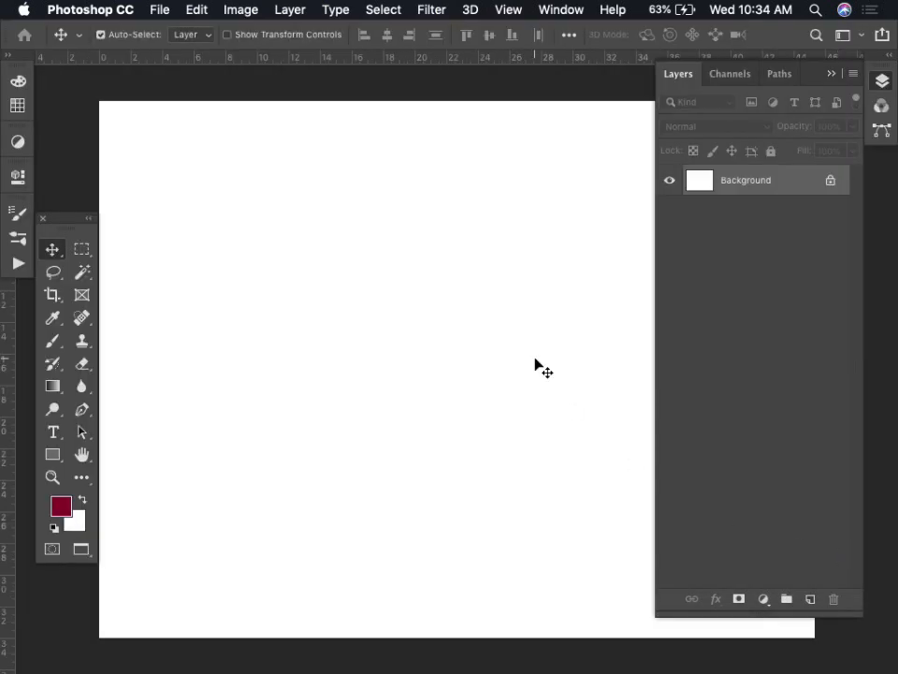
pyautogui.press('super+v')
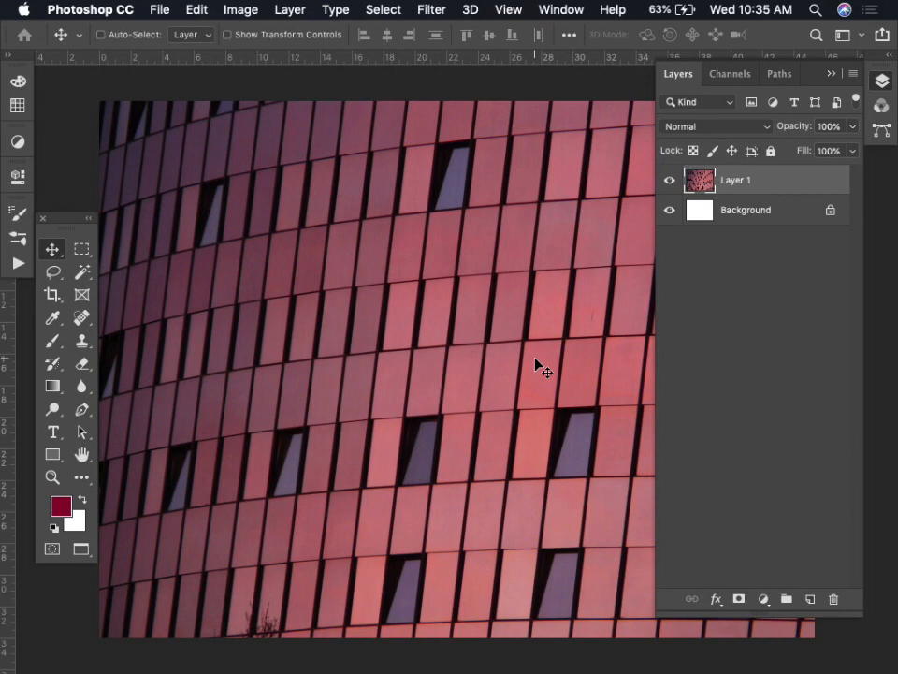
# Convert the new document to Grayscale mode, flattening its layers and discarding the color information.
pyautogui.click(240, 11)
pyautogui.moveTo(246, 30)
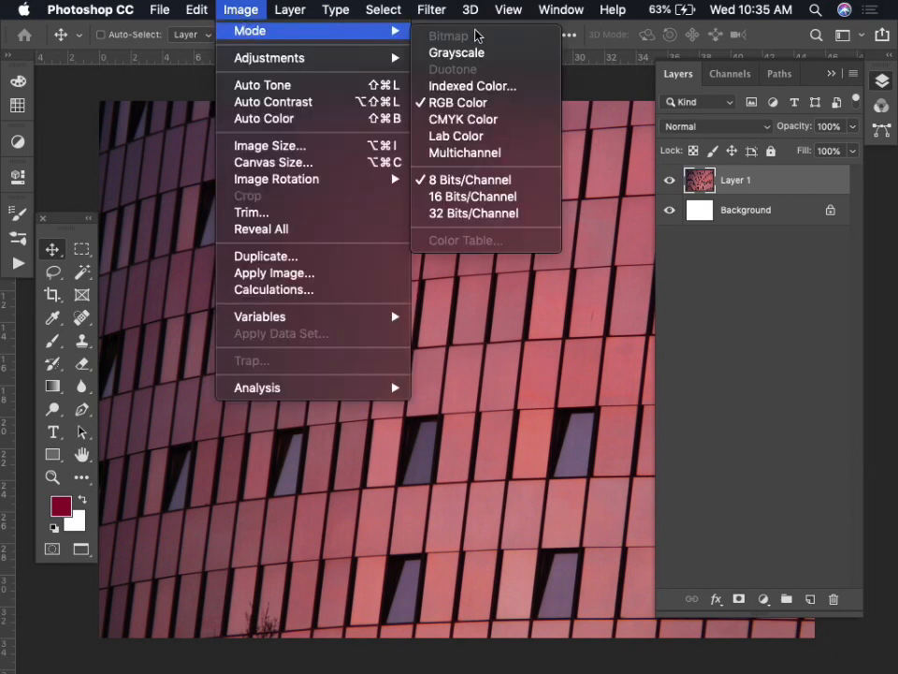
pyautogui.click(476, 56)
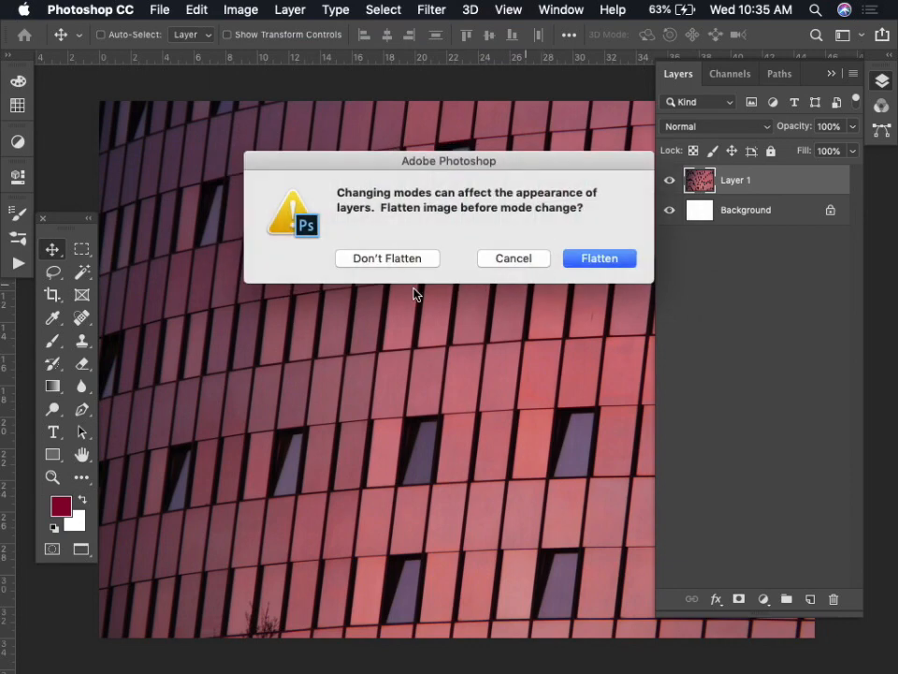
pyautogui.click(592, 256)
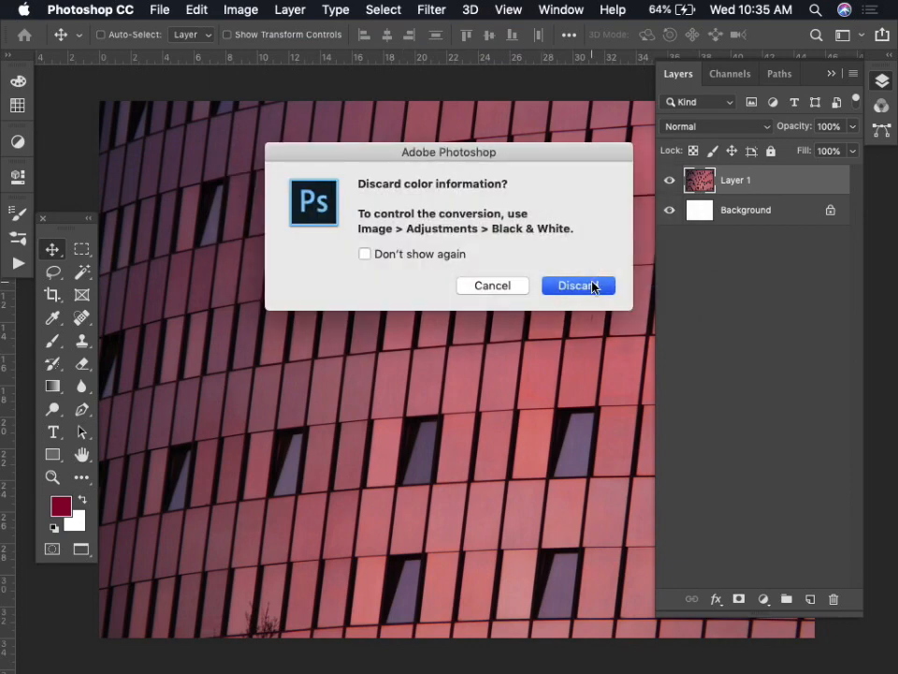
pyautogui.click(594, 287)
# Brighten the grayscale image with a Levels adjustment, setting the white input level to 129.
pyautogui.click(240, 9)
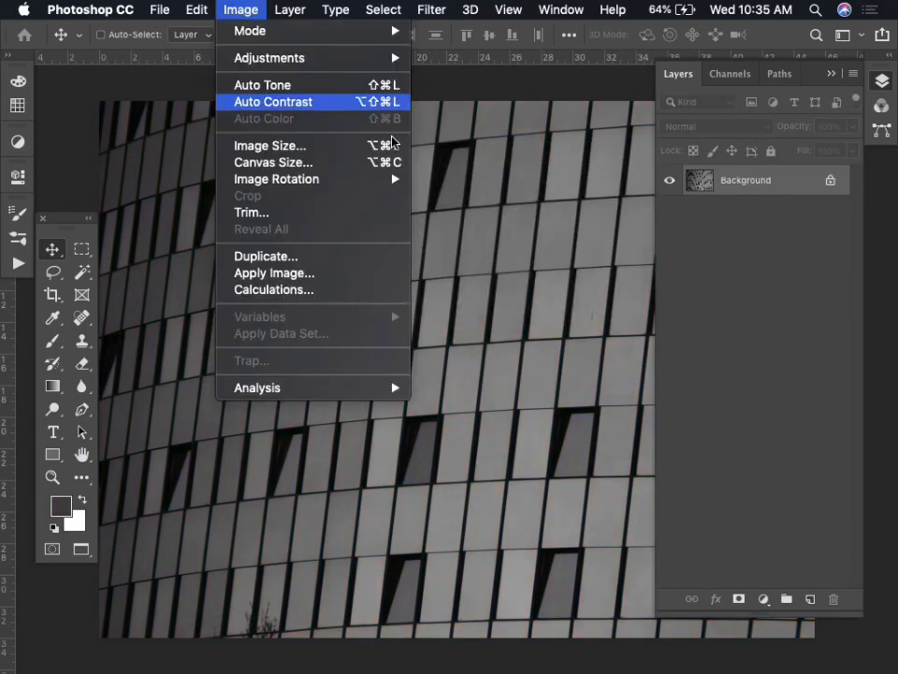
pyautogui.click(309, 97)
pyautogui.press('super+minus')
pyautogui.press('super+l')
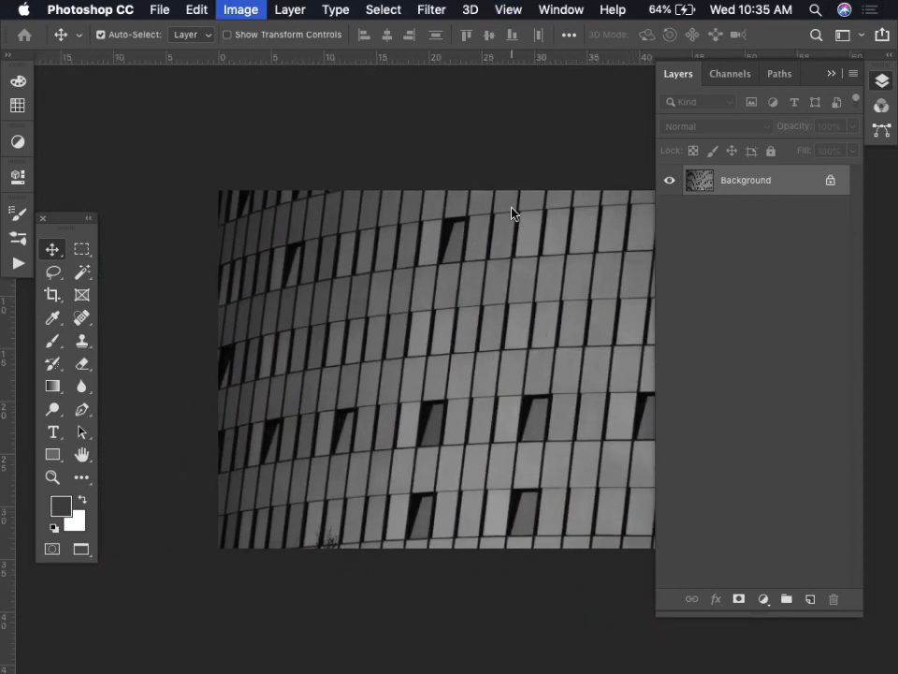
pyautogui.moveTo(511, 325); pyautogui.dragTo(404, 327)
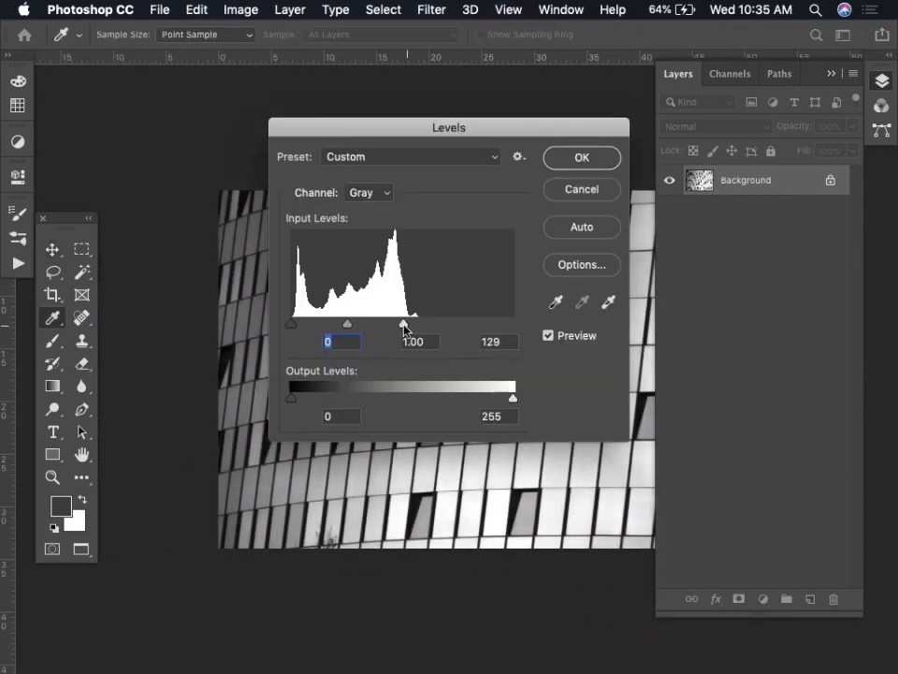
pyautogui.click(588, 165)
# Set up a Bitmap conversion of the grayscale image at 72 pixels/inch output using the Halftone Screen method.
pyautogui.click(240, 10)
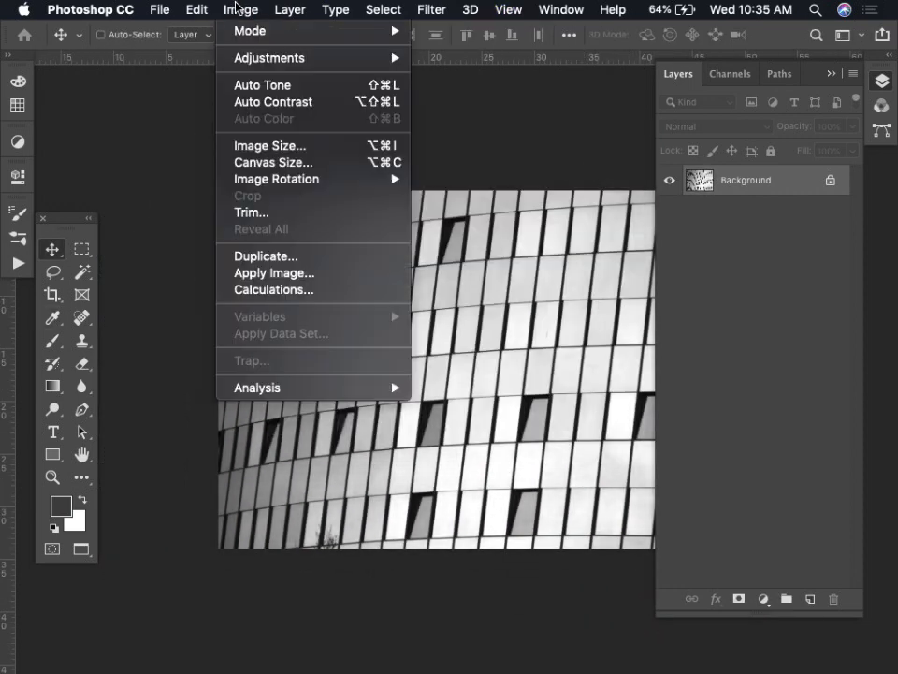
pyautogui.moveTo(262, 31)
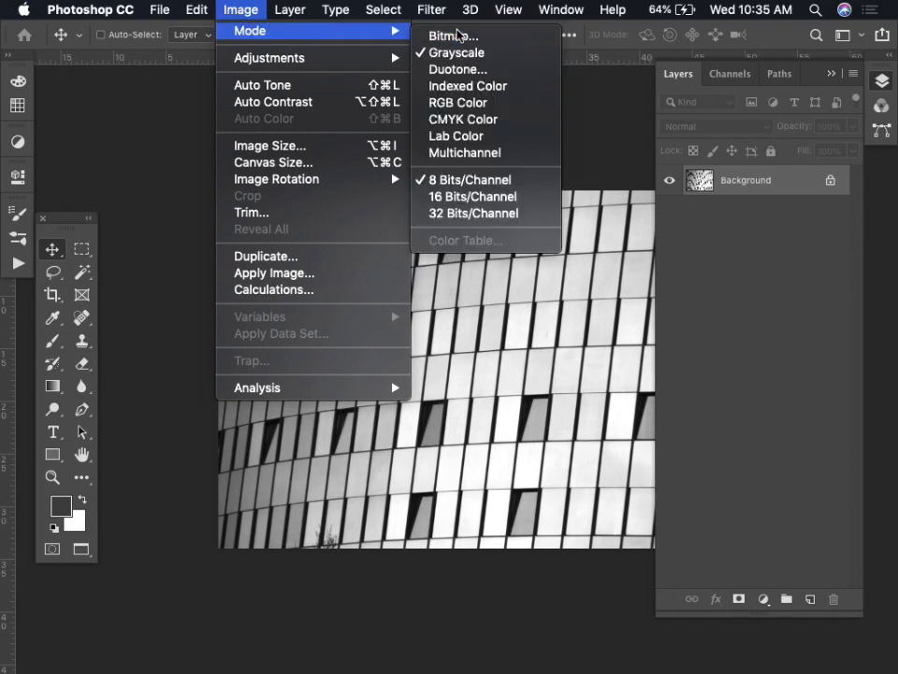
pyautogui.click(456, 36)
pyautogui.moveTo(745, 334); pyautogui.dragTo(584, 130)
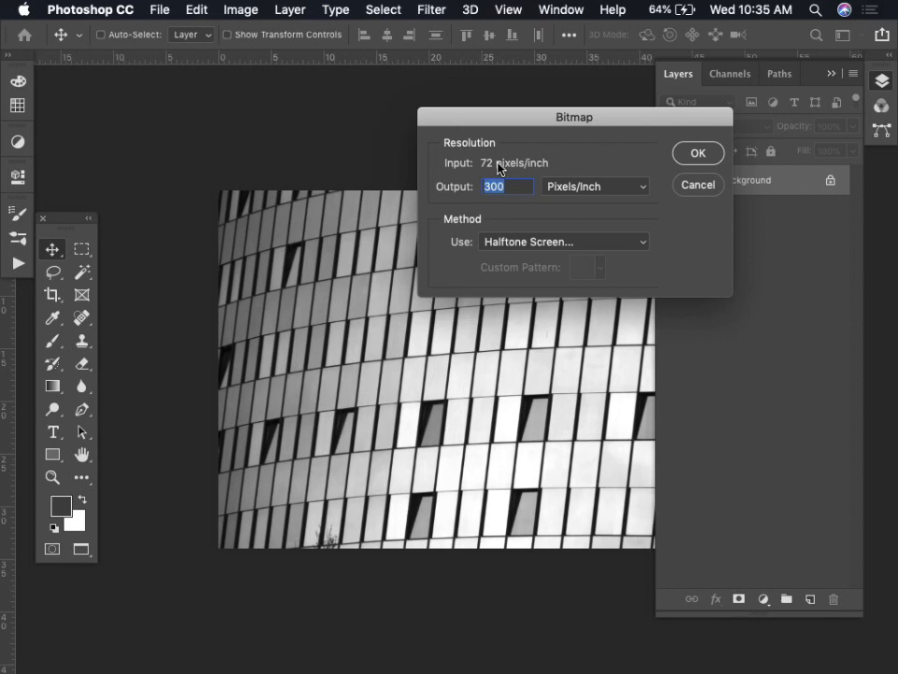
pyautogui.write('72')
pyautogui.click(620, 245)
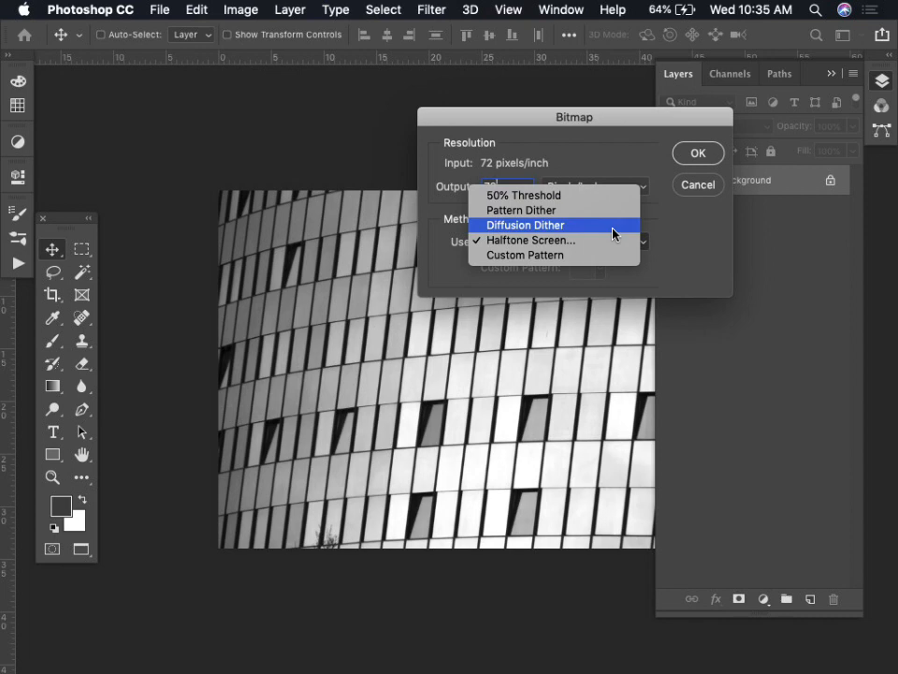
pyautogui.click(611, 241)
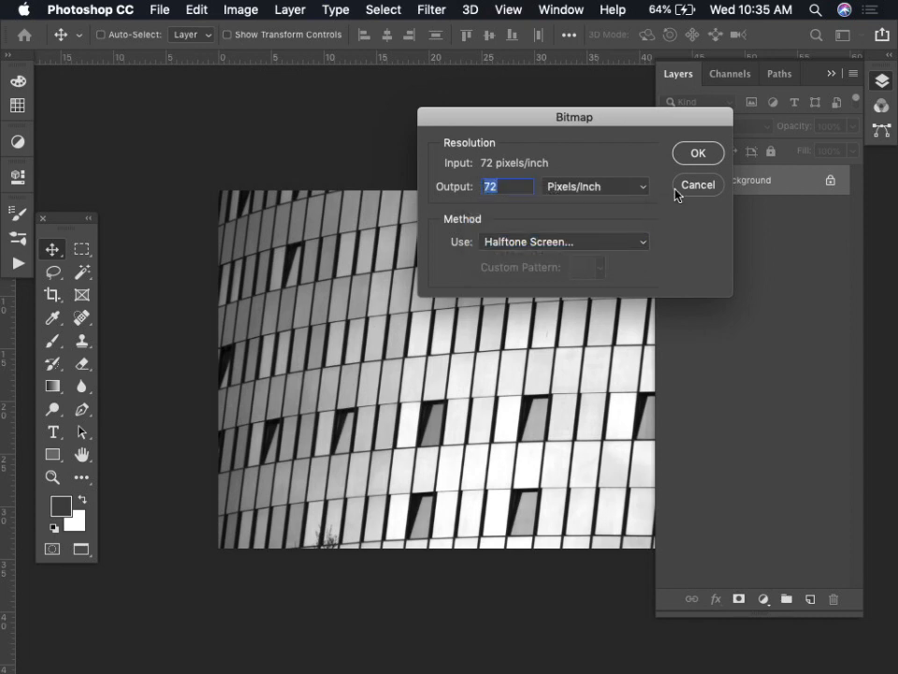
pyautogui.click(700, 153)
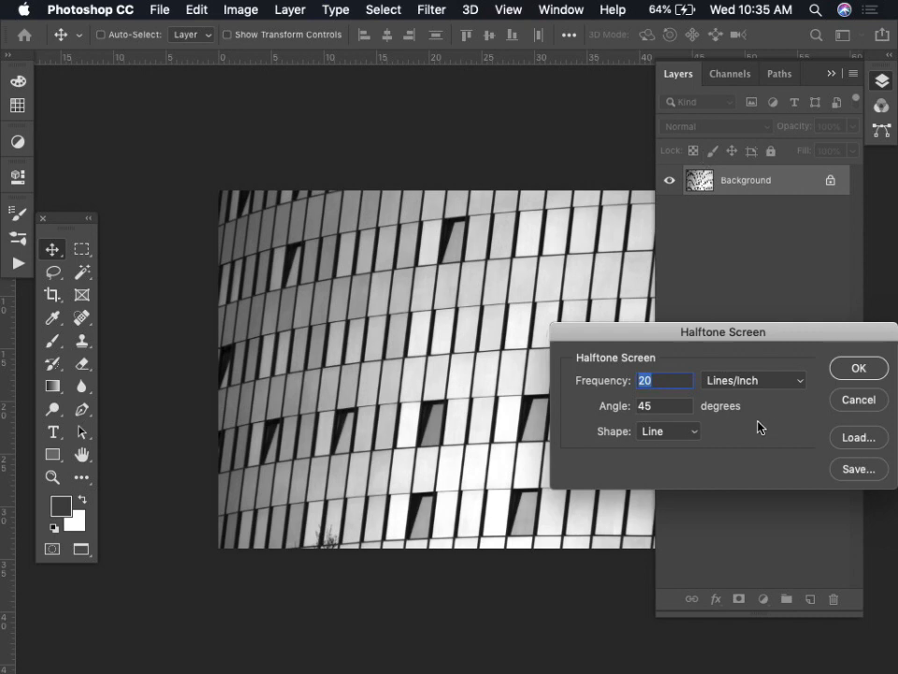
# Apply the halftone screen with a frequency of 20 lines/inch, a 45-degree angle and the Line shape.
pyautogui.moveTo(742, 349); pyautogui.dragTo(742, 171)
pyautogui.click(688, 252)
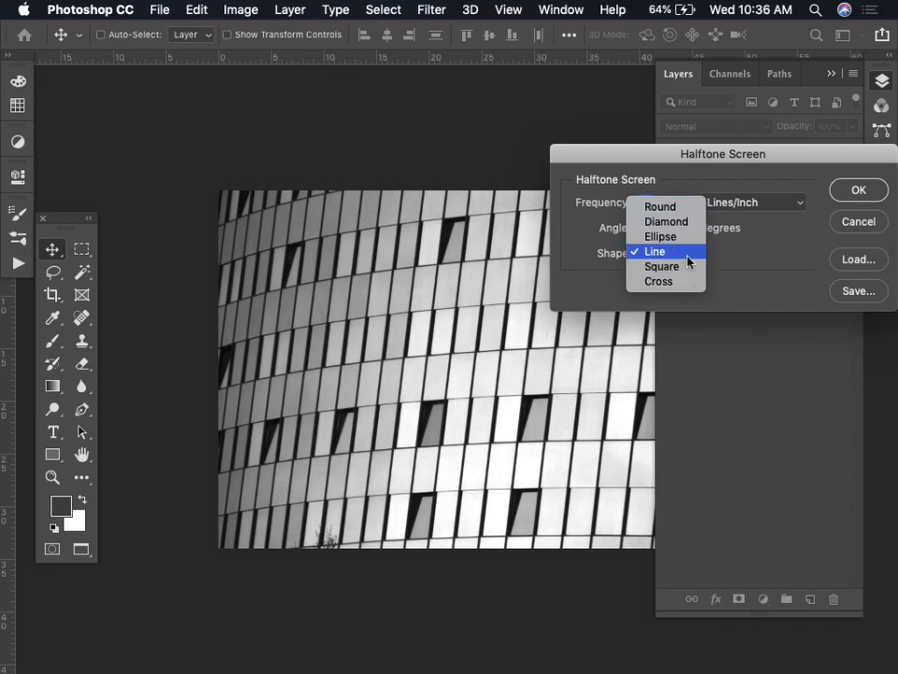
pyautogui.click(689, 259)
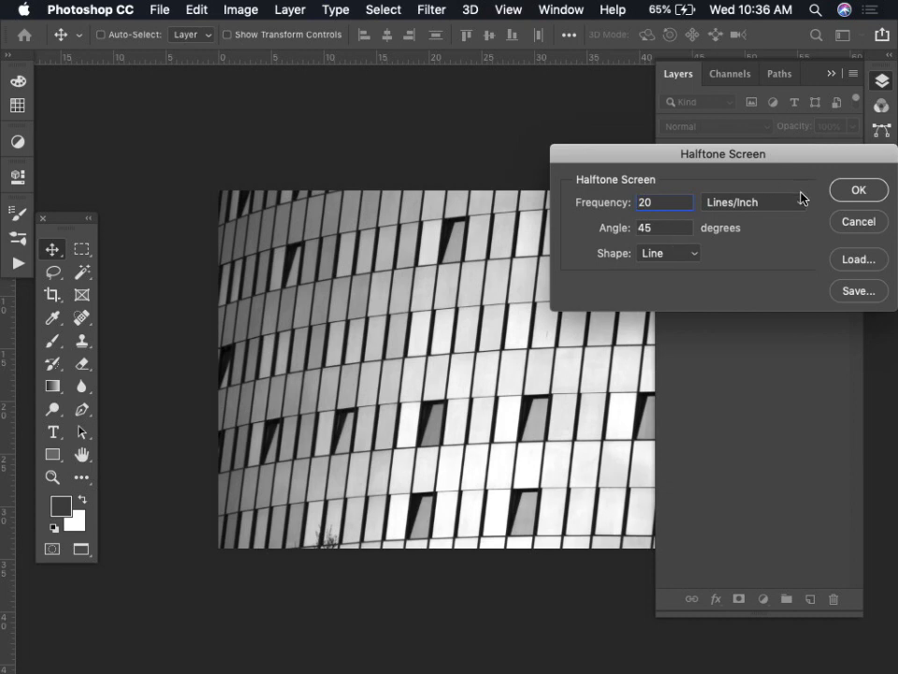
pyautogui.click(856, 191)
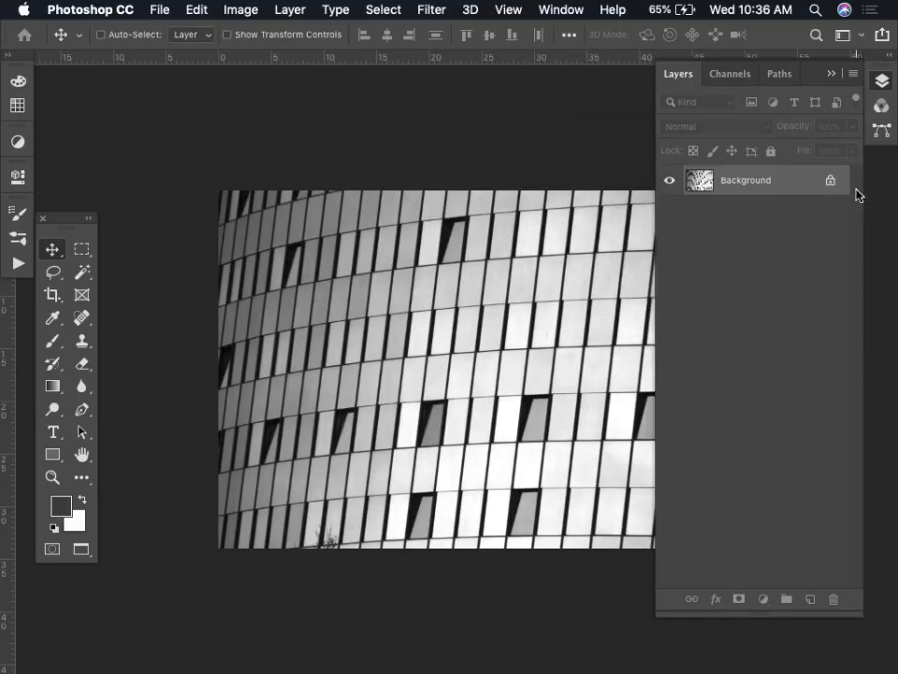
# Examine the line pattern of the 72 pixels/inch halftone up close and at full-image scale.
pyautogui.press('super+plus')
pyautogui.press('super+plus')
pyautogui.press('super+plus')
pyautogui.press('super+plus')
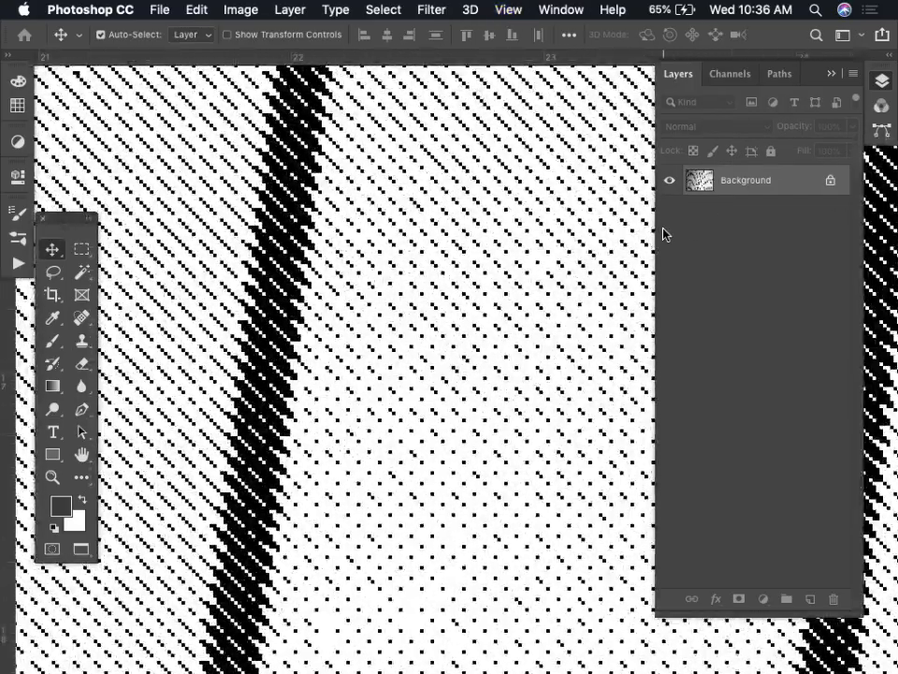
pyautogui.press('super+plus')
pyautogui.press('super+plus')
pyautogui.press('super+plus')
pyautogui.press('super+minus')
pyautogui.press('super+minus')
pyautogui.press('super+minus')
pyautogui.press('super+minus')
pyautogui.press('super+minus')
pyautogui.press('super+minus')
pyautogui.press('super+minus')
pyautogui.press('super+minus')
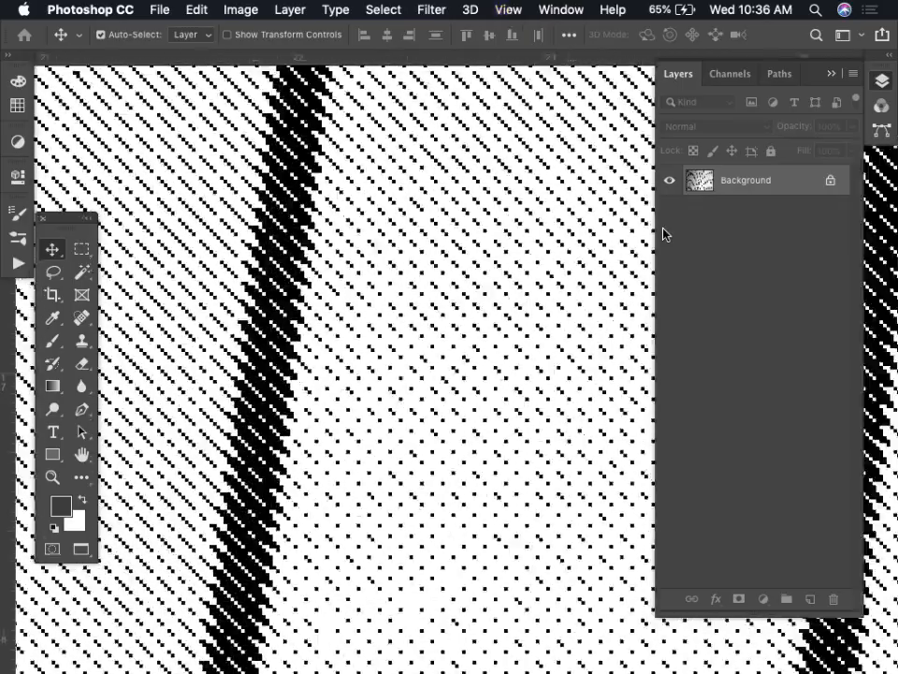
pyautogui.press('super+minus')
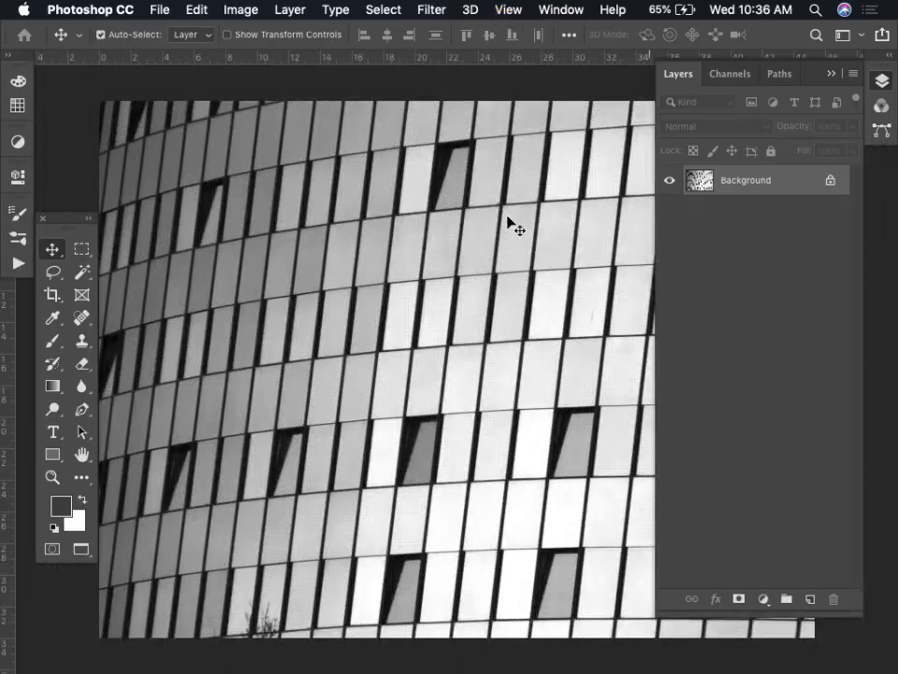
# Undo the Bitmap conversion and Levels change, and reconvert to Bitmap at 300 pixels/inch with a 20 lines/inch, 45-degree Line halftone screen.
pyautogui.press('super+z')
pyautogui.click(240, 10)
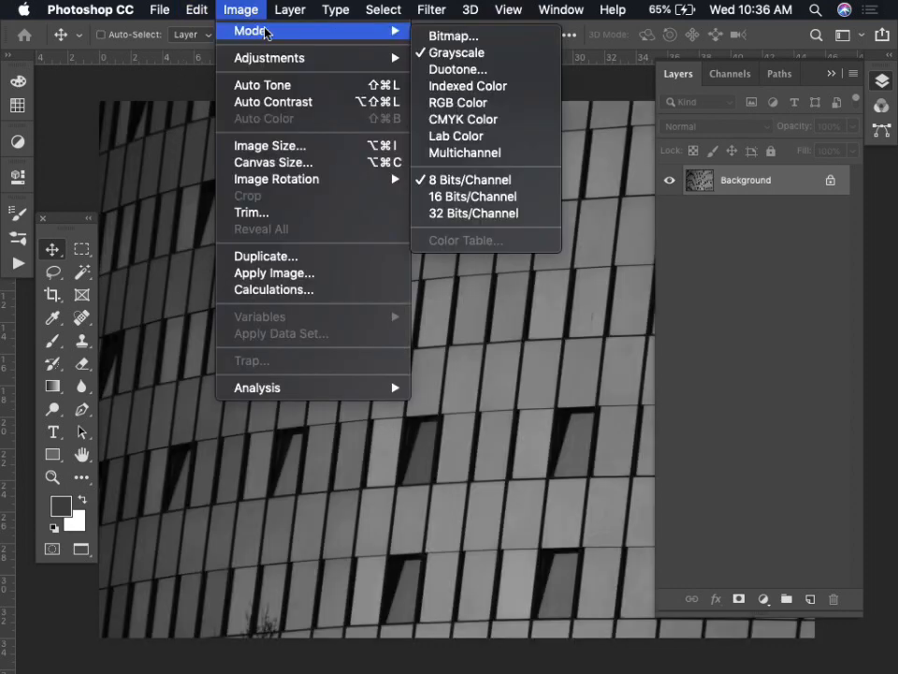
pyautogui.moveTo(261, 30)
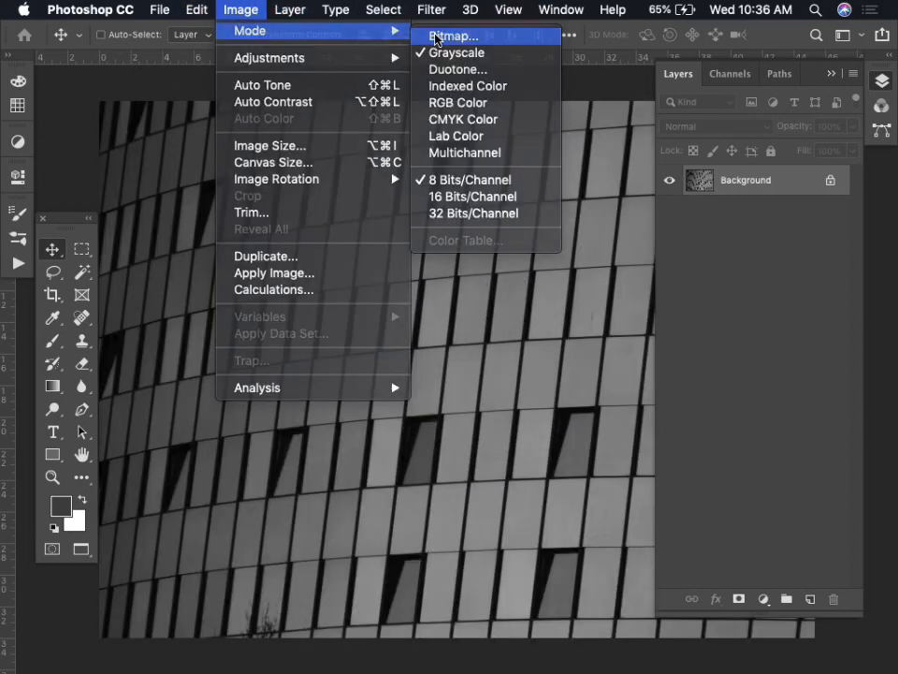
pyautogui.click(429, 37)
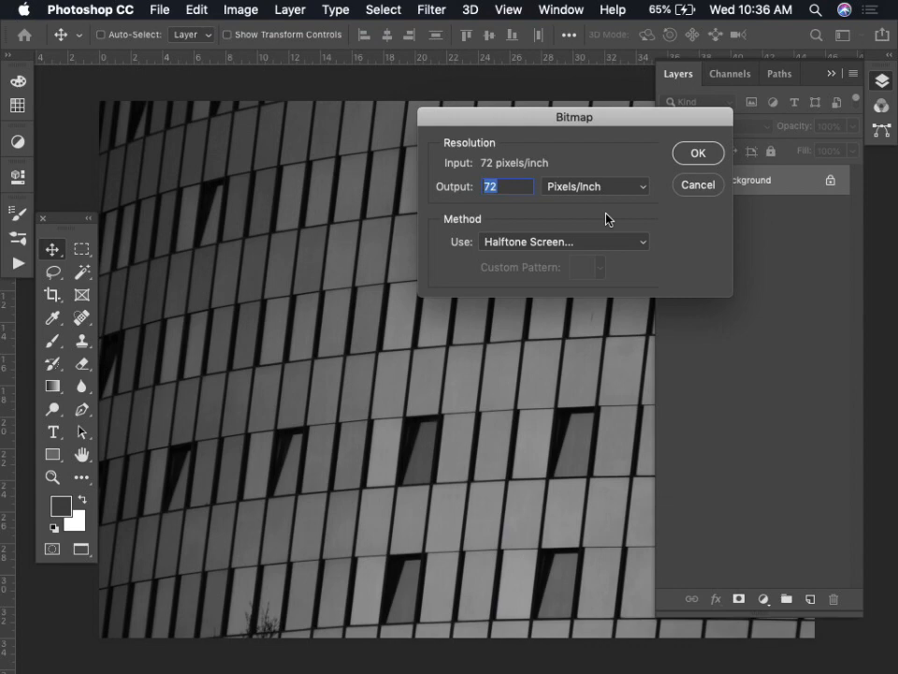
pyautogui.write('300')
pyautogui.click(699, 155)
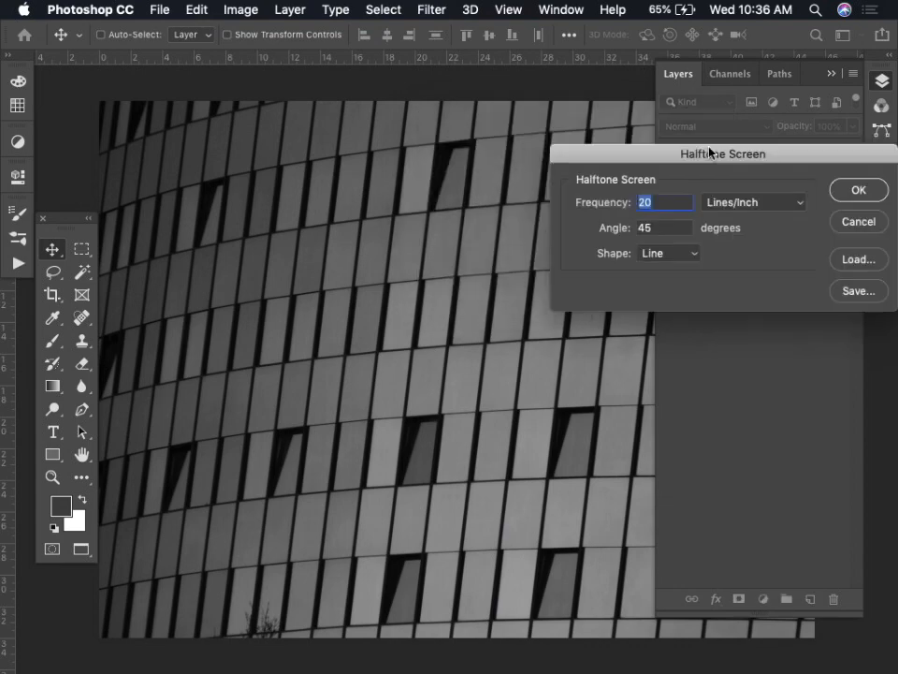
pyautogui.click(870, 193)
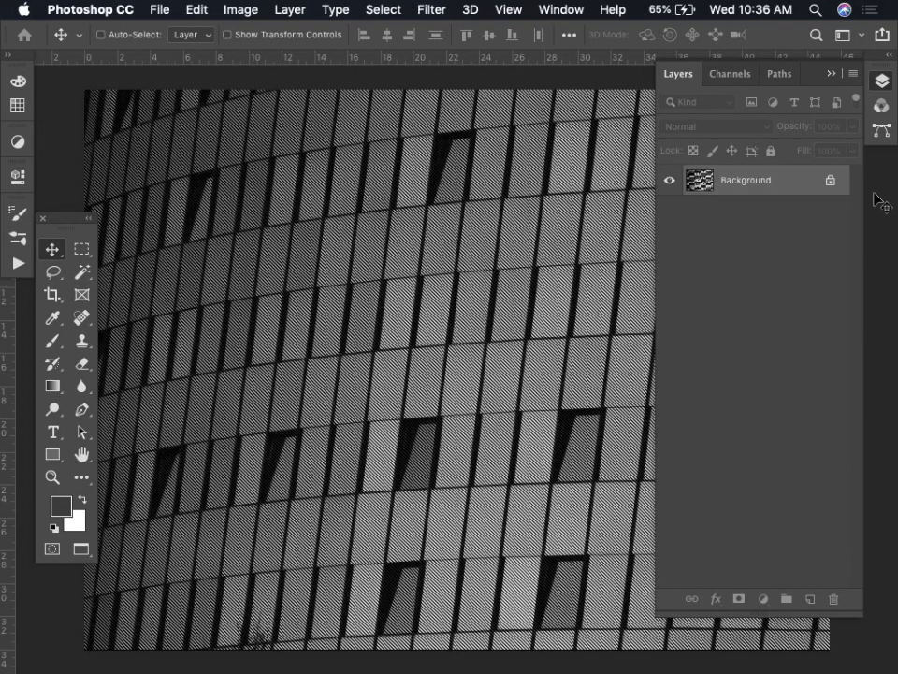
# Inspect the sharpness of the diagonal lines in the 300 pixels/inch halftone, up close and across the whole image.
pyautogui.press('super+equal')
pyautogui.press('super+equal')
pyautogui.press('super+equal')
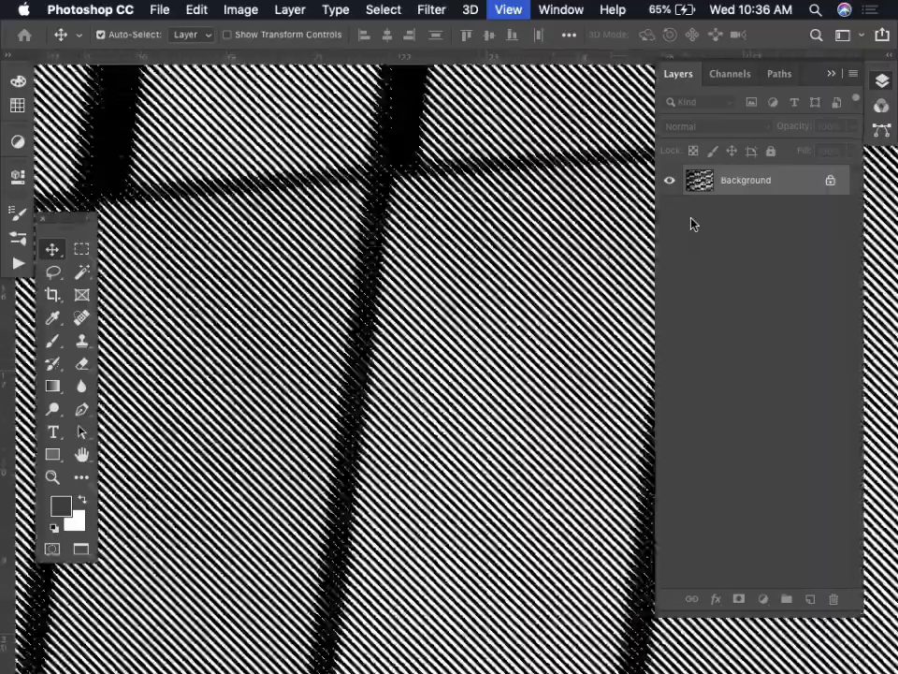
pyautogui.press('super+equal')
pyautogui.press('super+equal')
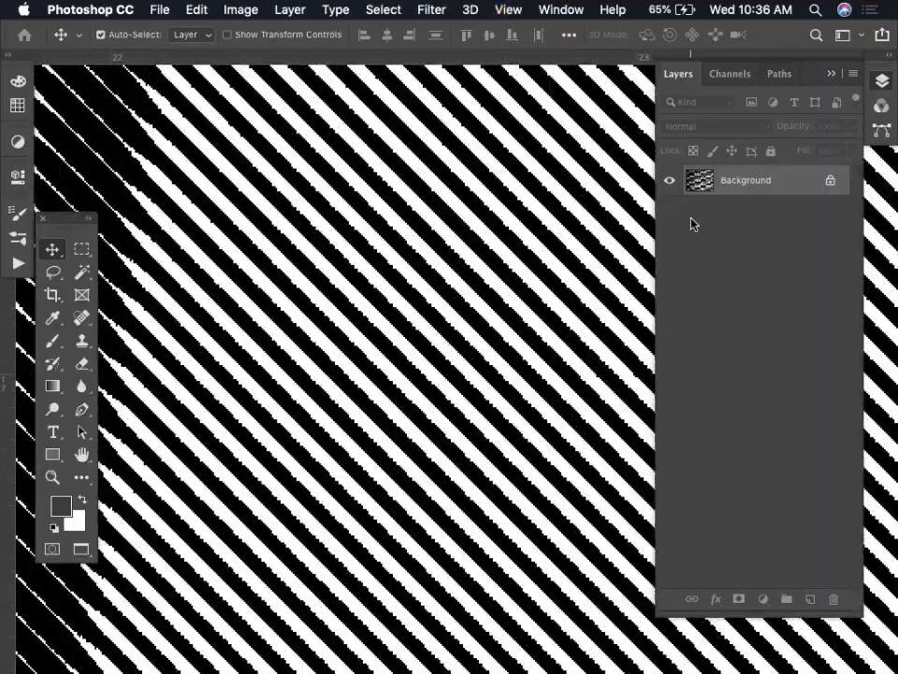
pyautogui.press('super+minus')
pyautogui.press('super+minus')
pyautogui.press('super+minus')
pyautogui.press('super+minus')
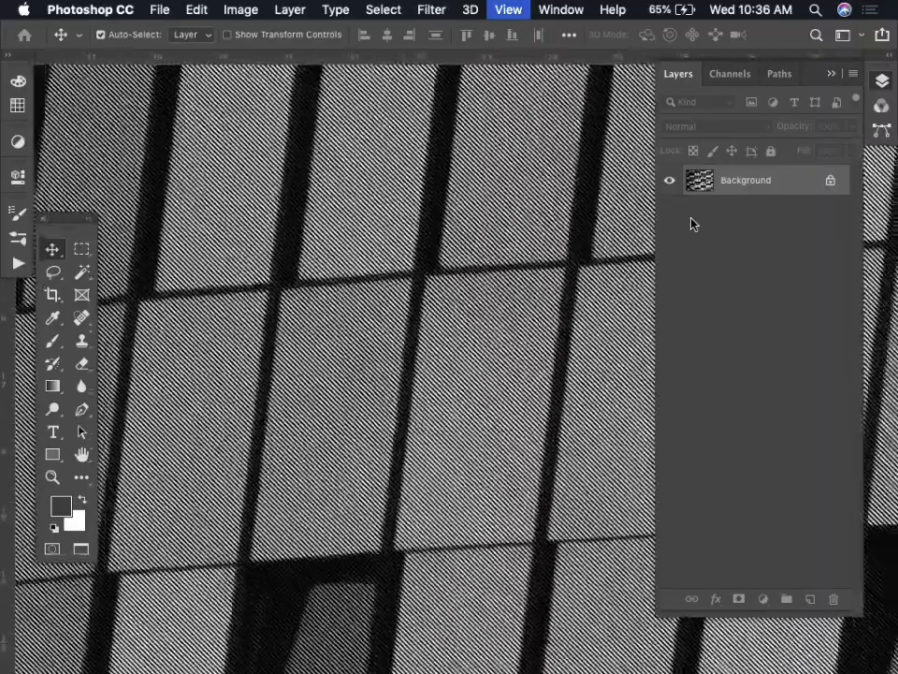
pyautogui.press('super+minus')
pyautogui.press('super+minus')
pyautogui.press('super+minus')
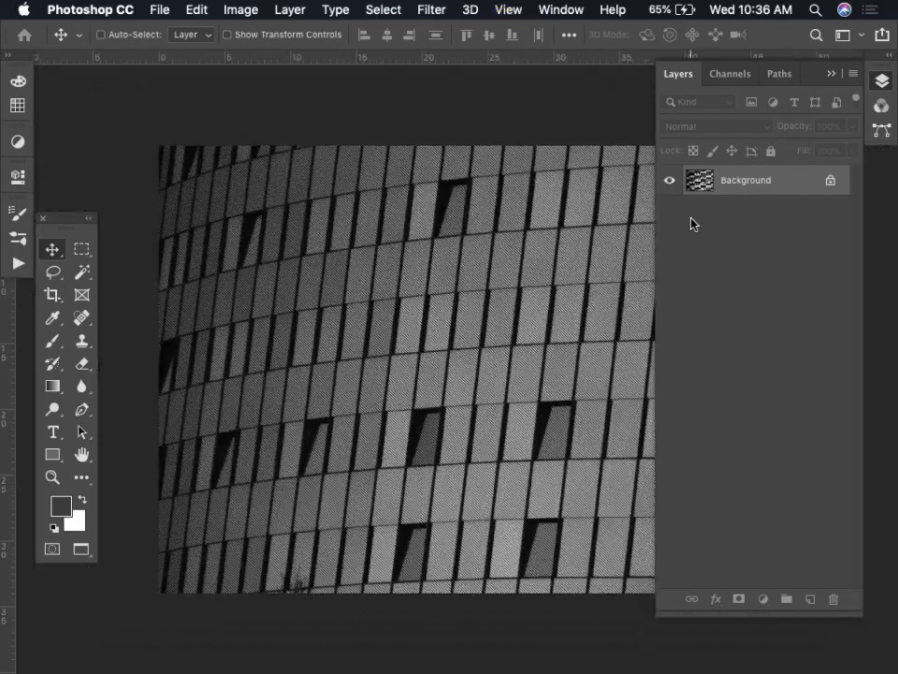
# Undo the last halftone and convert the grayscale image to a 300 pixels/inch Bitmap with a 5 lines/inch, 45-degree Line halftone screen.
pyautogui.press('super+z')
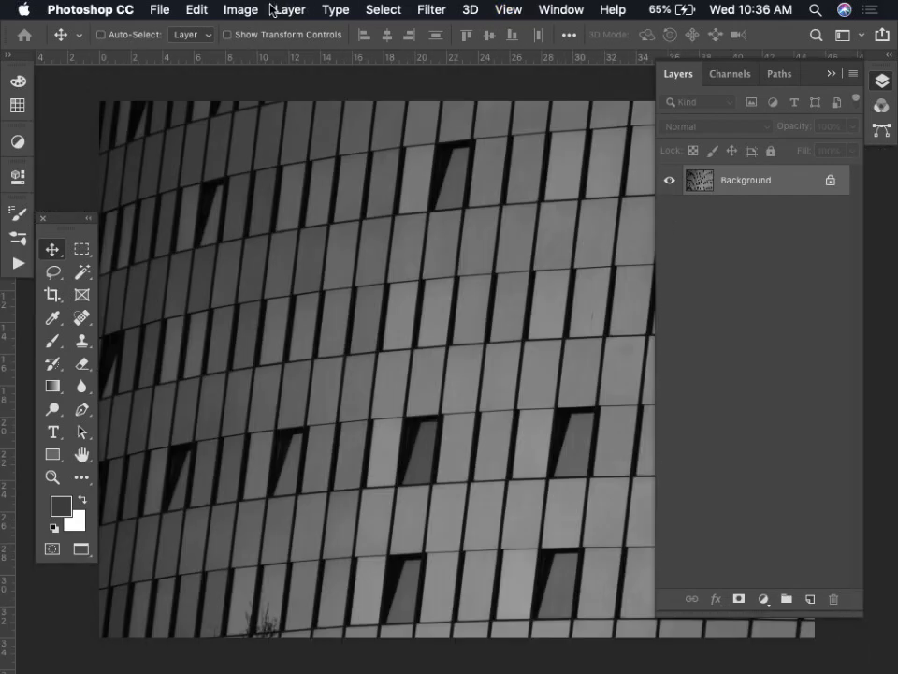
pyautogui.click(242, 10)
pyautogui.moveTo(356, 31)
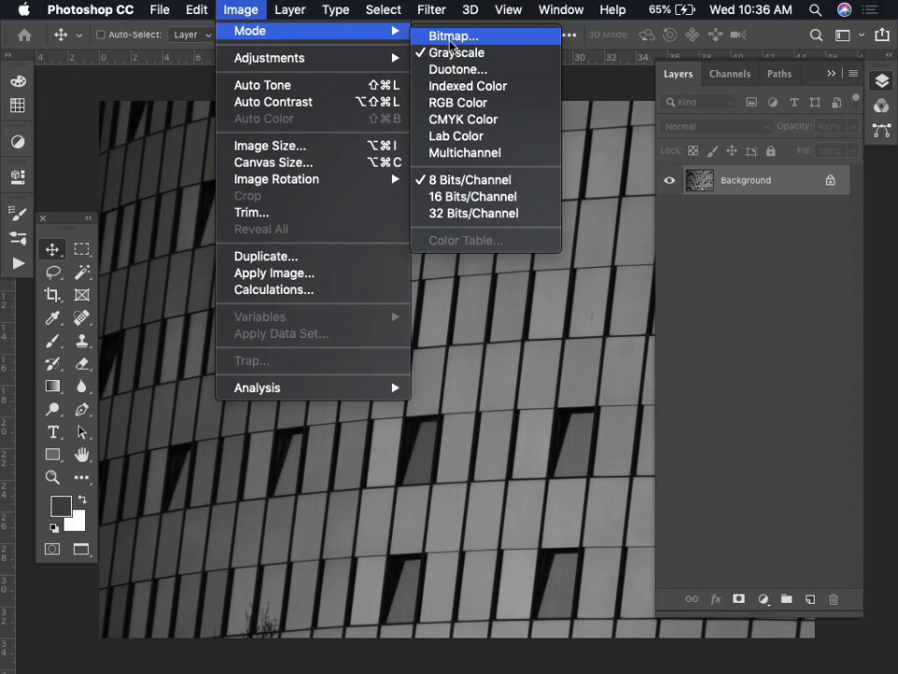
pyautogui.click(452, 37)
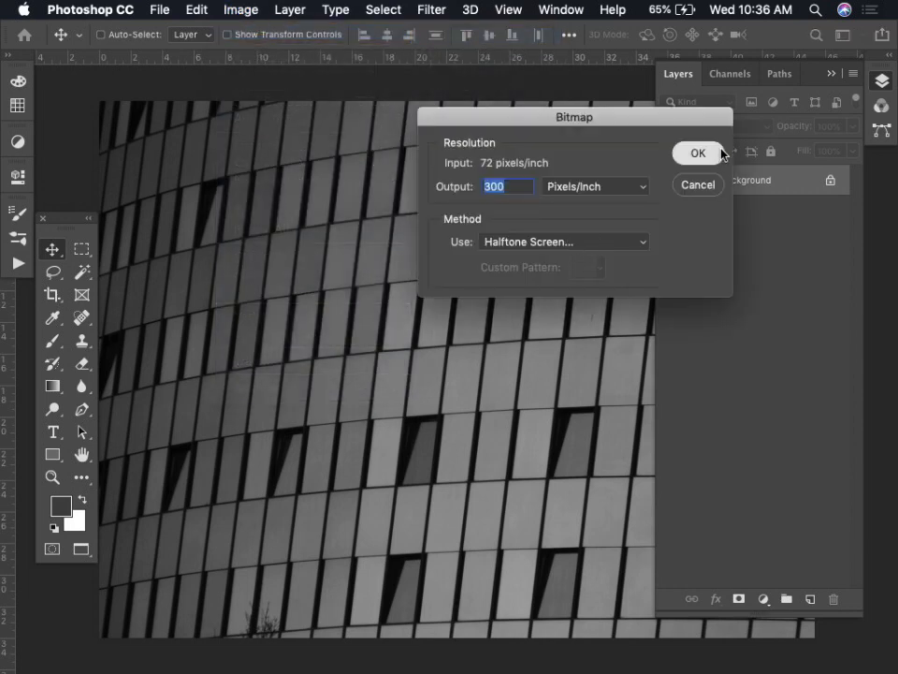
pyautogui.click(698, 153)
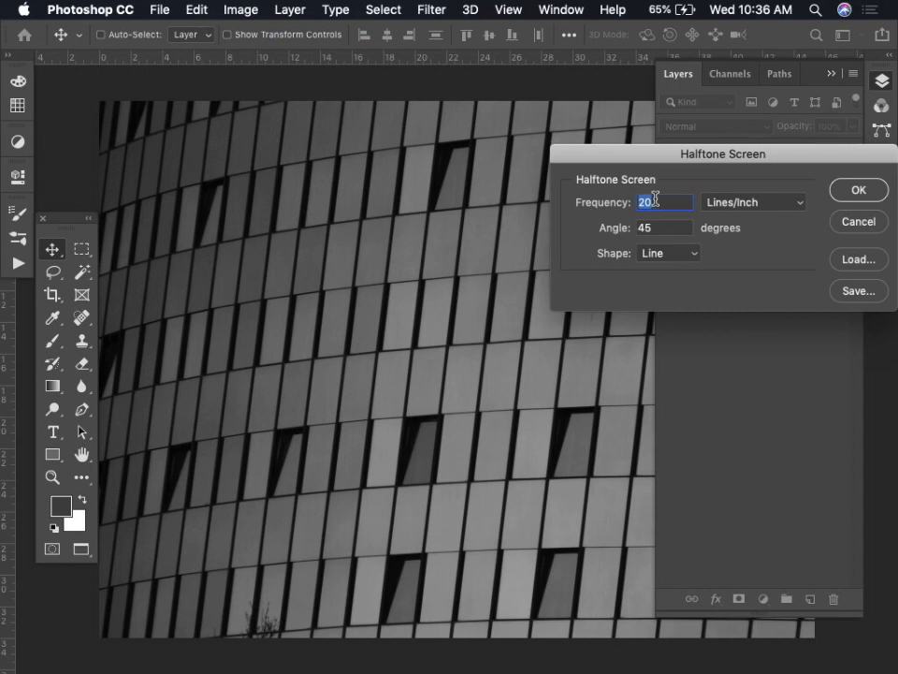
pyautogui.click(655, 200)
pyautogui.write('5')
pyautogui.press('BackSpace')
pyautogui.press('BackSpace')
pyautogui.press('BackSpace')
pyautogui.write('5')
pyautogui.click(854, 191)
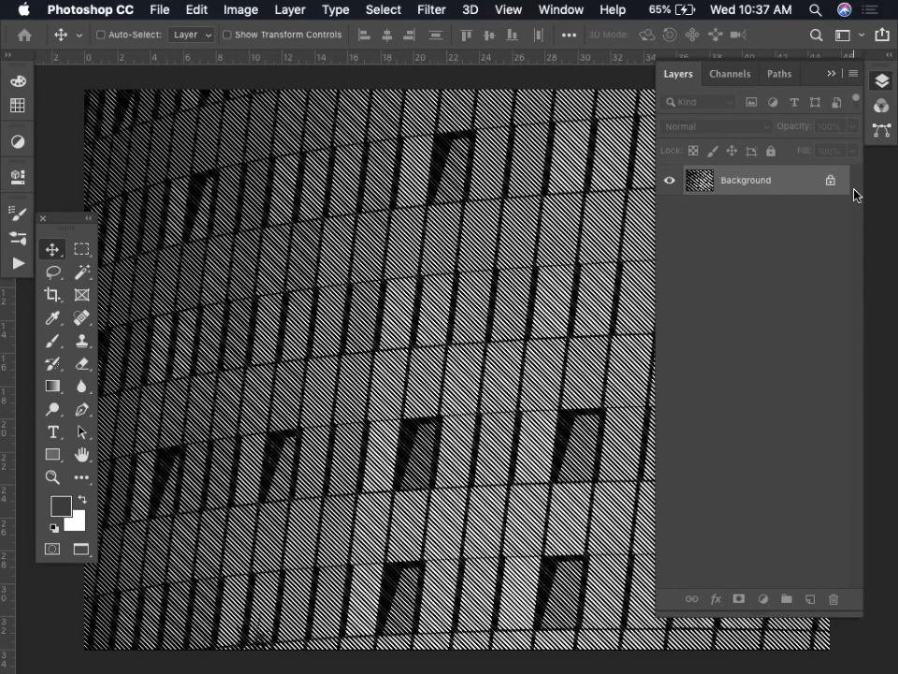
# Convert the halftone document from Bitmap back to Grayscale mode with a size ratio of 1.
pyautogui.click(197, 12)
pyautogui.moveTo(240, 9)
pyautogui.moveTo(350, 29)
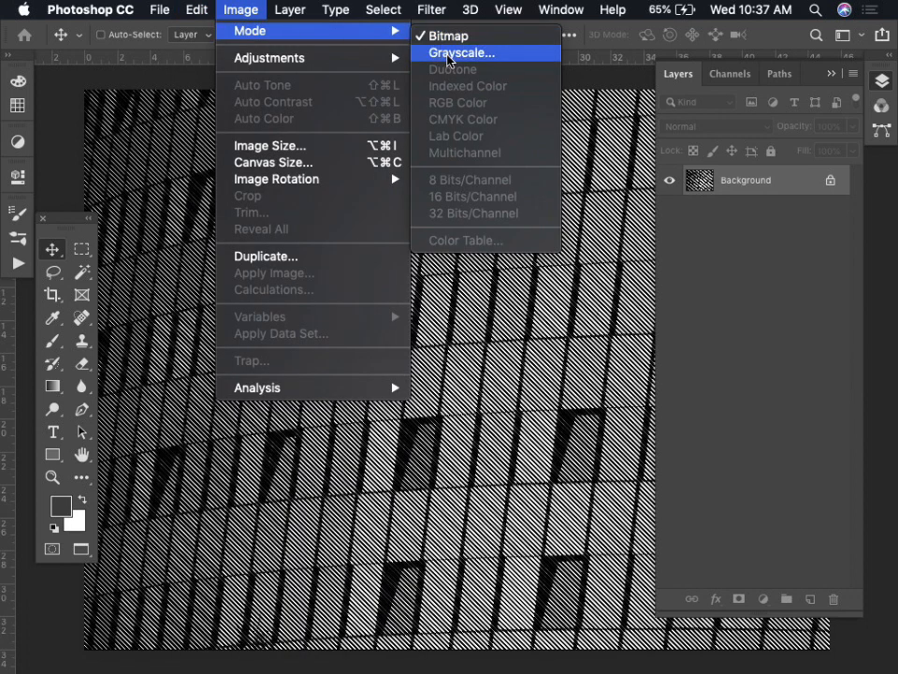
pyautogui.click(449, 54)
pyautogui.click(789, 398)
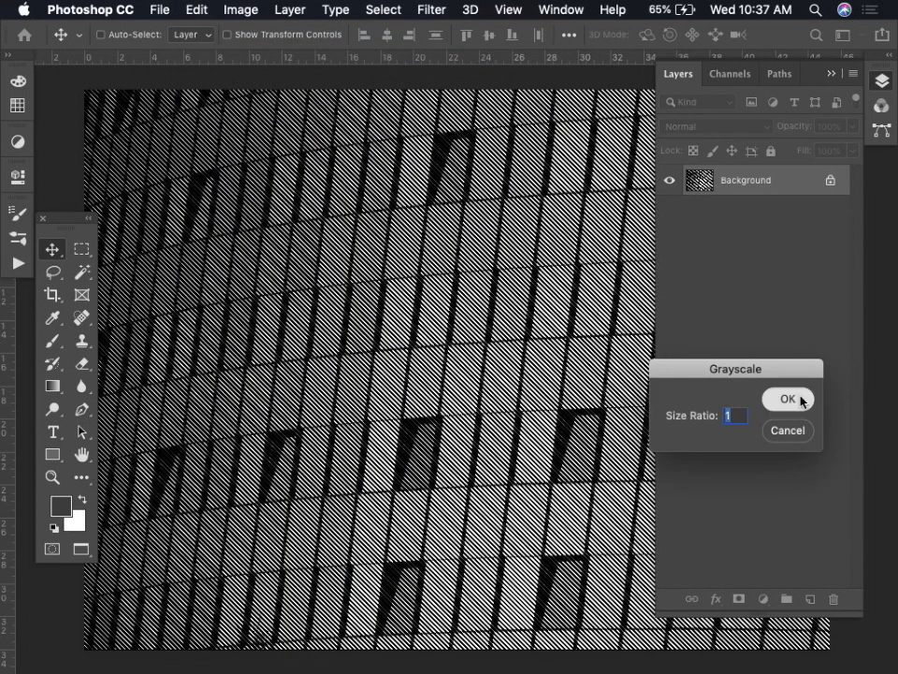
# Copy the entire halftone image and paste it as a new layer above the Background in 4_halftone_pattern_mine.psd.
pyautogui.press('super+a')
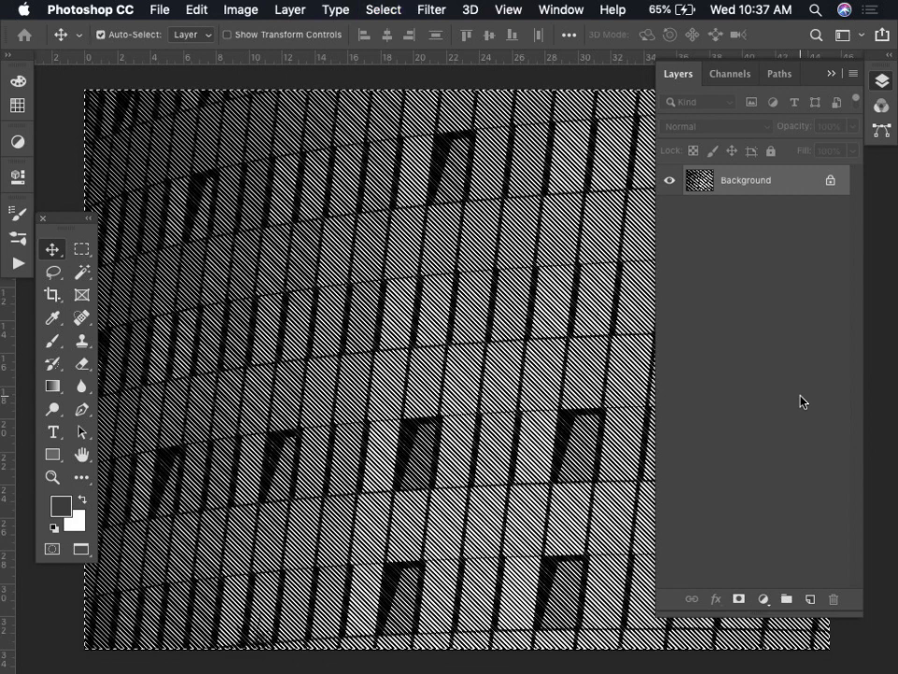
pyautogui.press('super+c')
pyautogui.click(566, 9)
pyautogui.moveTo(649, 660)
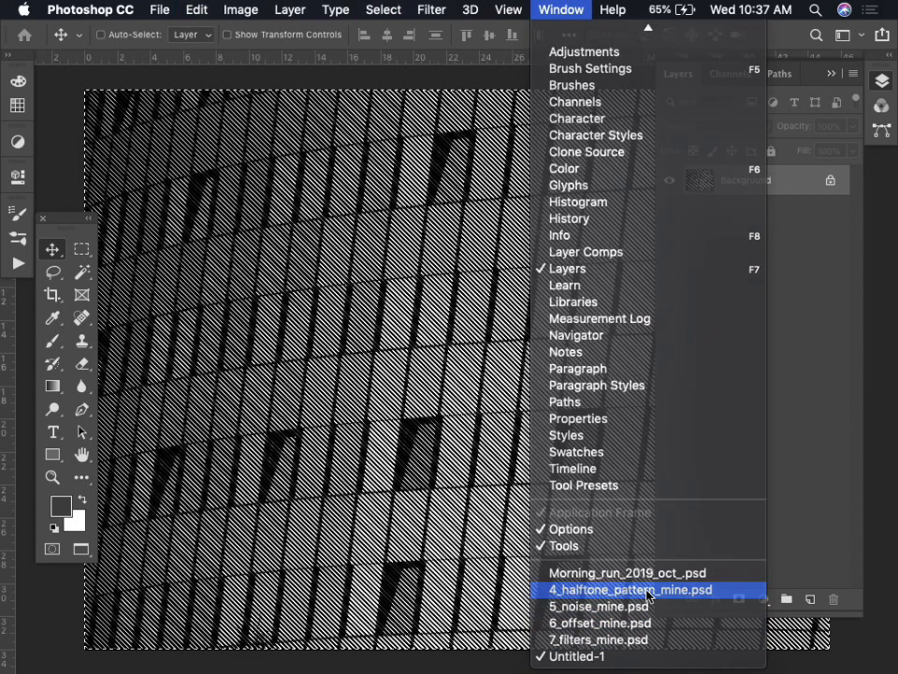
pyautogui.click(648, 590)
pyautogui.press('super+v')
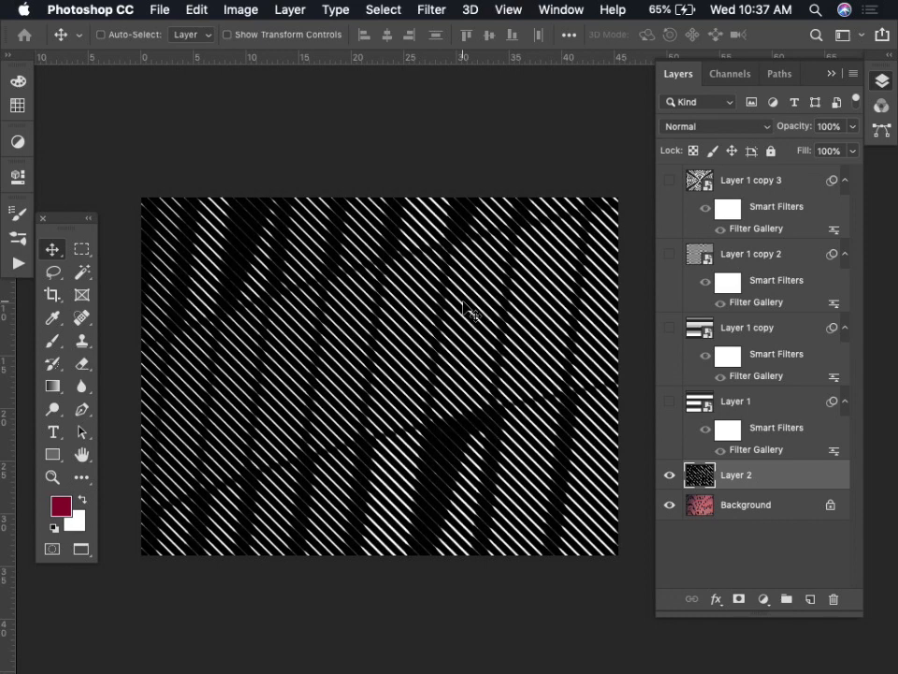
# Cycle the pasted halftone layer's blend mode through the darkening modes to Screen, and hide the layer.
pyautogui.hotkey('shift', '+')
pyautogui.hotkey('shift', '+')
pyautogui.hotkey('shift', '+')
pyautogui.hotkey('shift', '+')
pyautogui.hotkey('shift', '+')
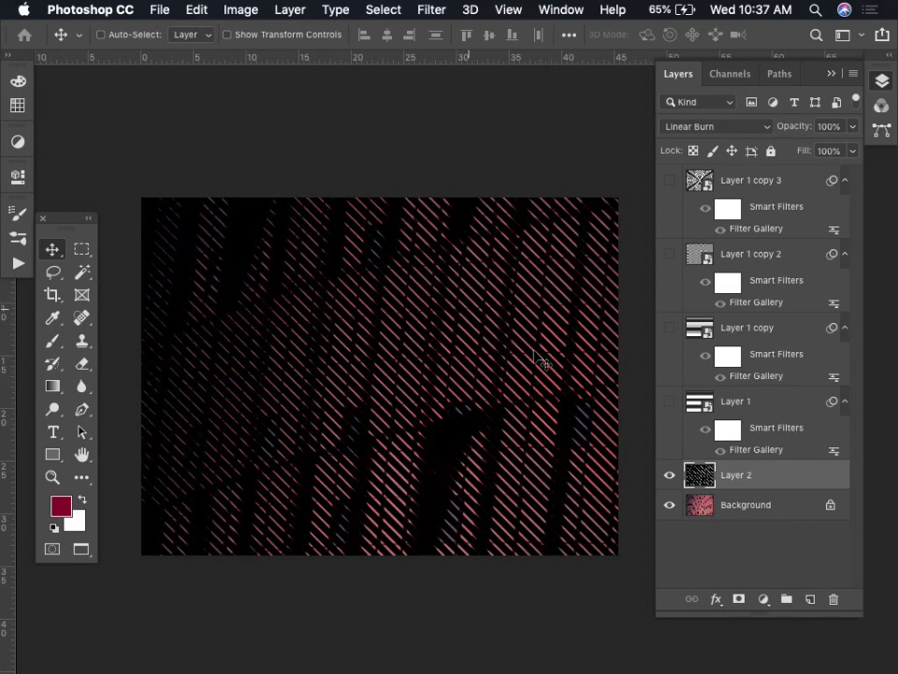
pyautogui.hotkey('shift', '+')
pyautogui.hotkey('shift', '+')
pyautogui.hotkey('shift', '+')
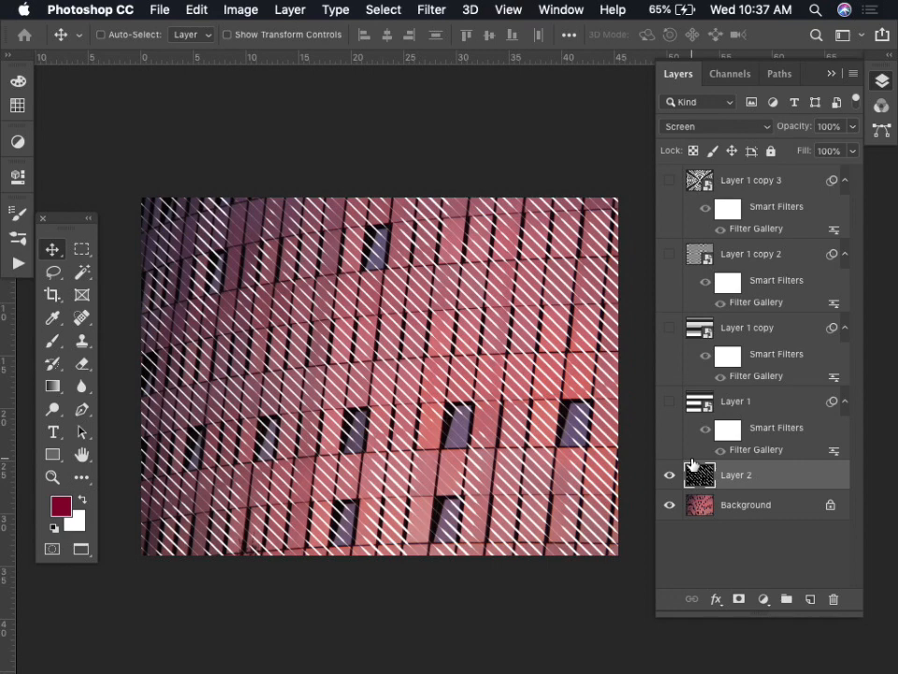
pyautogui.click(670, 475)
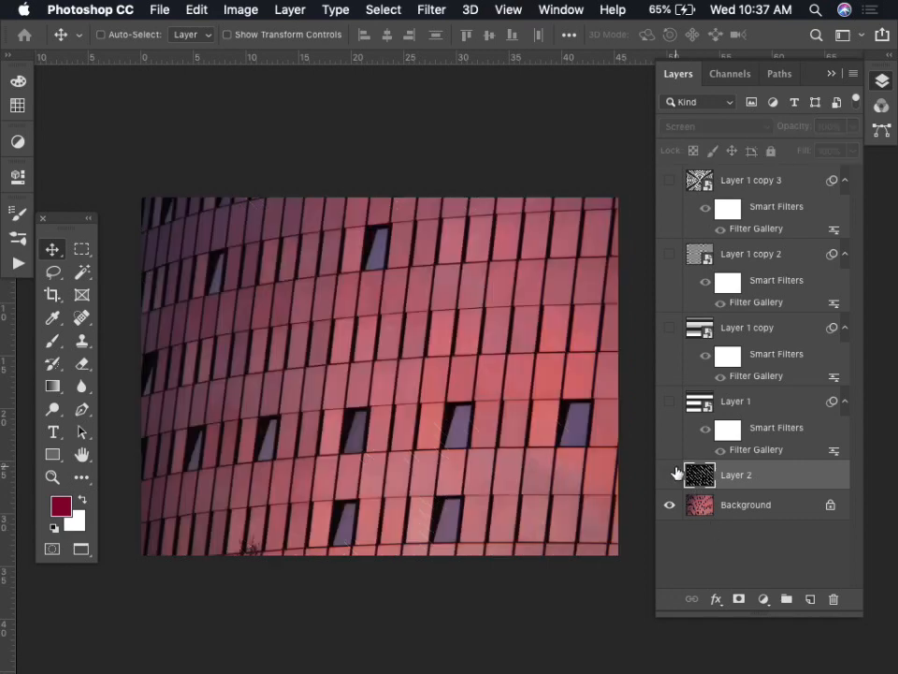
# Return to Untitled-1 and undo its halftone conversion back to the plain grayscale image.
pyautogui.click(561, 8)
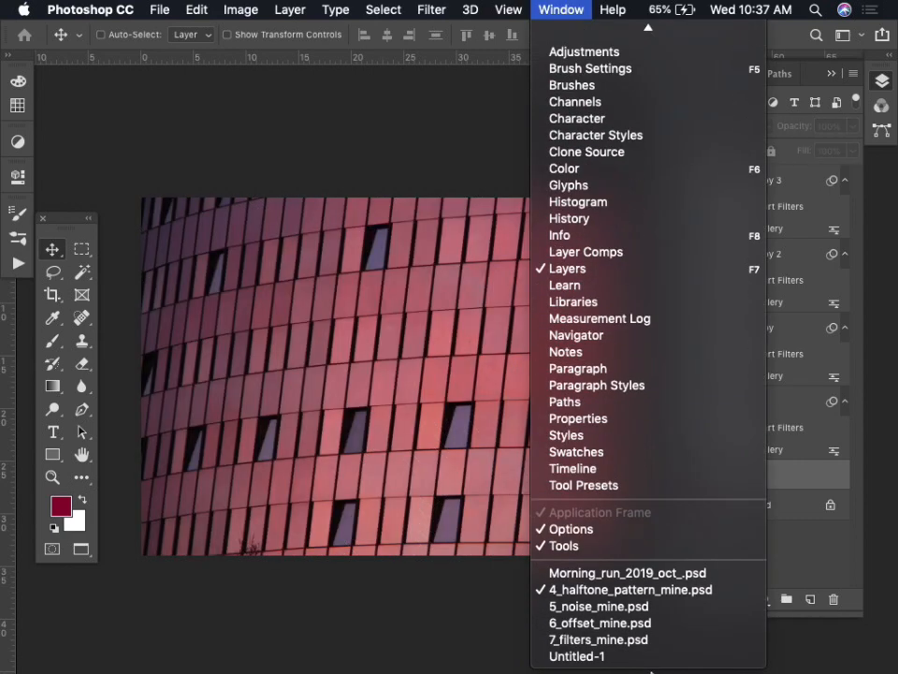
pyautogui.click(644, 659)
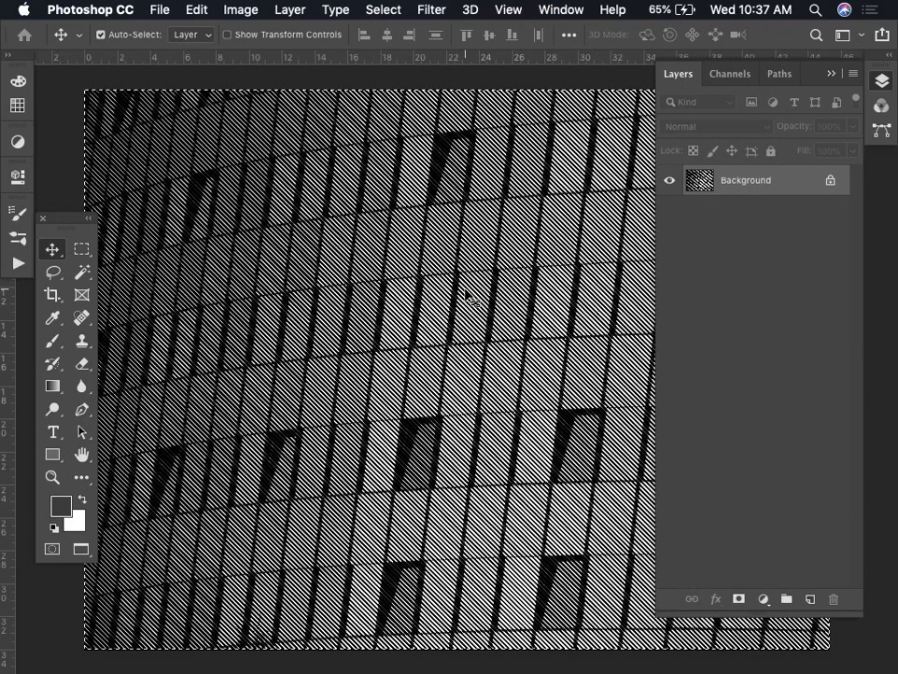
pyautogui.press('super+z')
pyautogui.press('super+z')
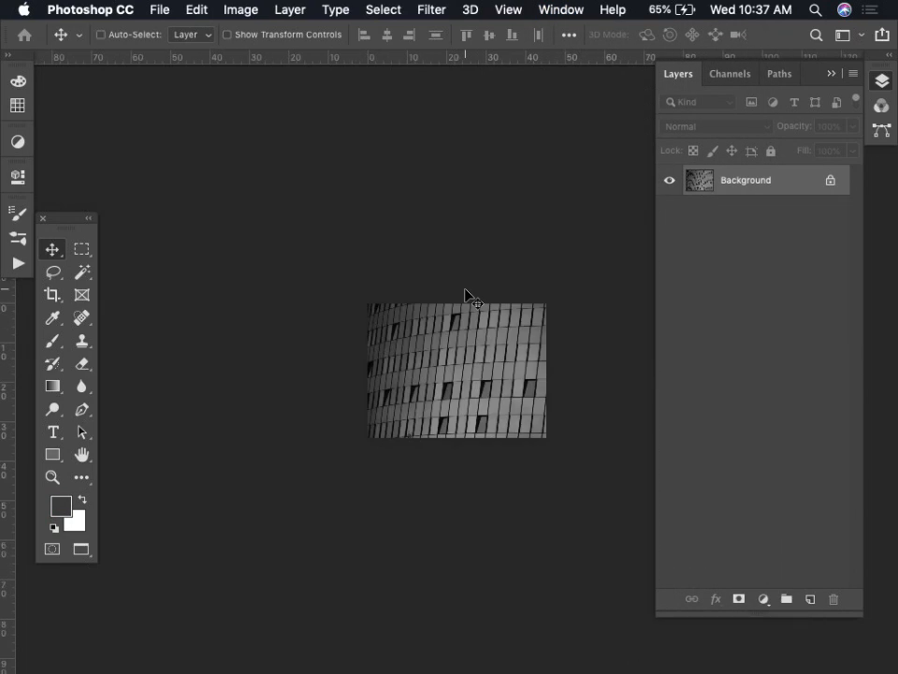
# Convert the grayscale image to a 72 pixels/inch Bitmap with a 5 lines/inch, 45-degree Line halftone screen.
pyautogui.click(240, 9)
pyautogui.moveTo(408, 32)
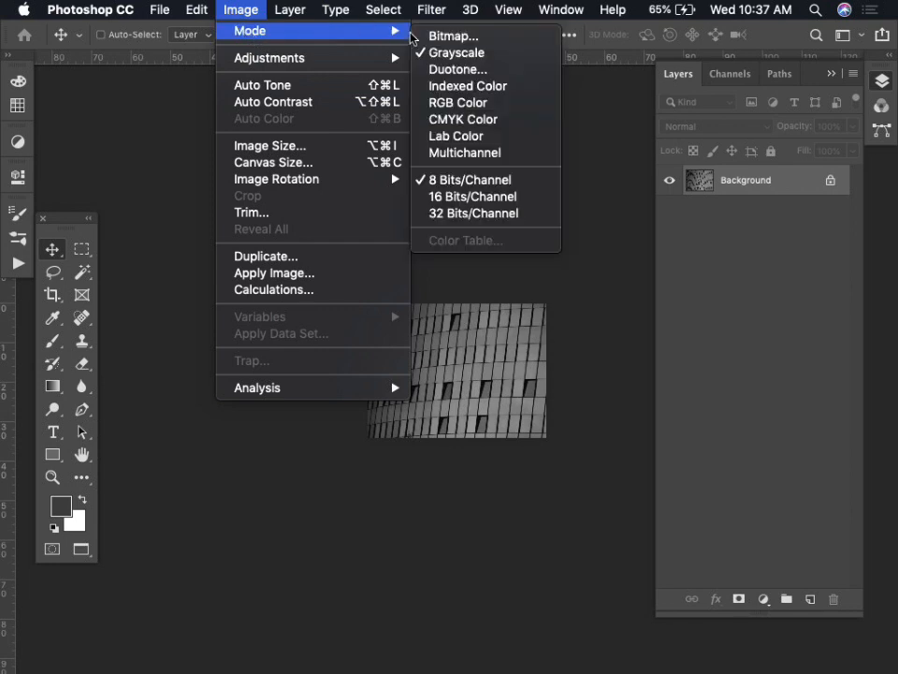
pyautogui.click(455, 41)
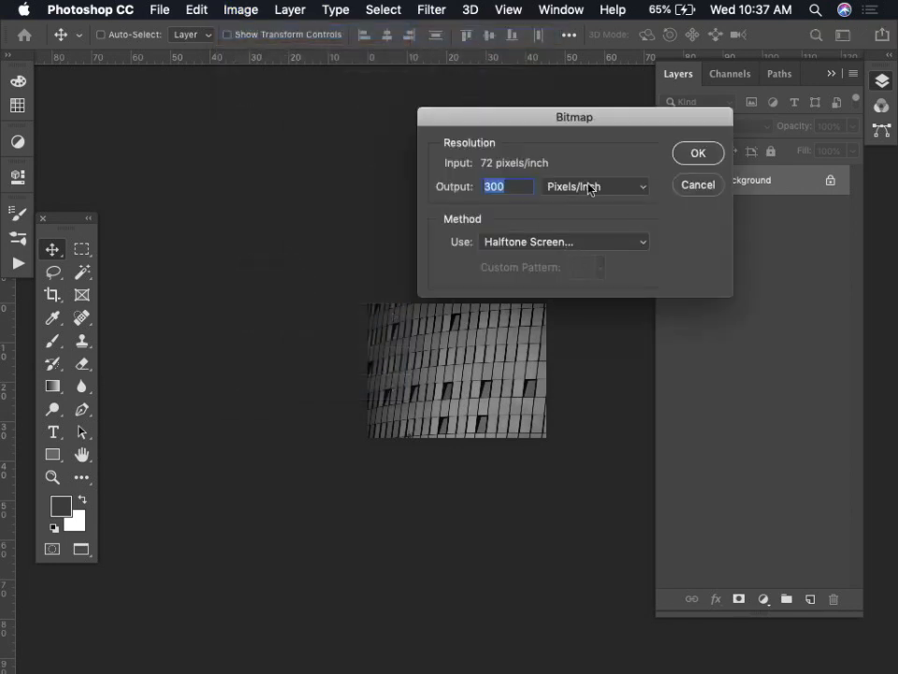
pyautogui.write('72')
pyautogui.press('Return')
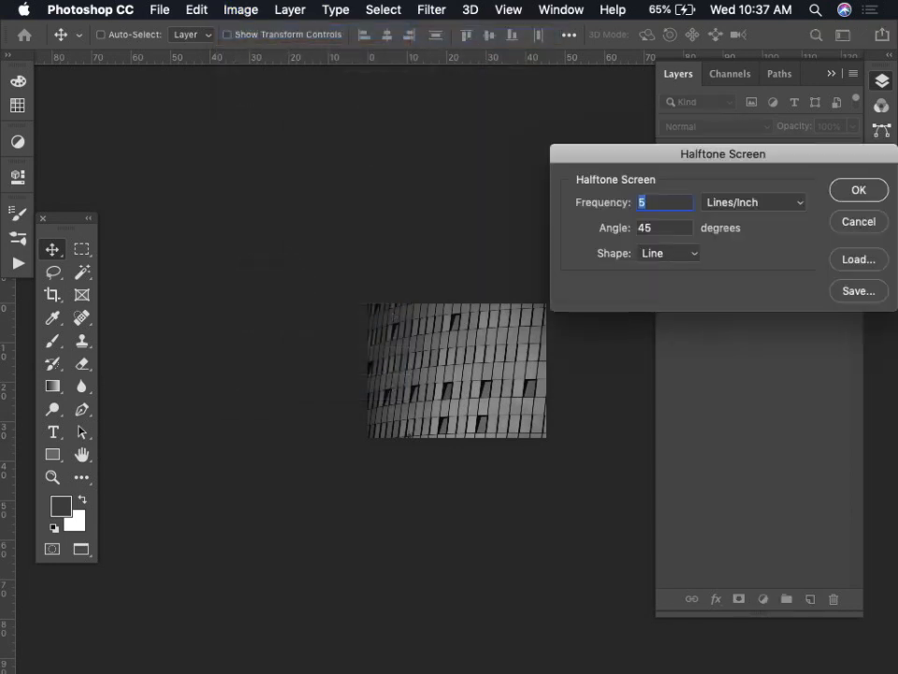
pyautogui.press('Return')
# Copy the whole 72 pixels/inch halftone and paste it as a new layer above Layer 2 in 4_halftone_pattern_mine.psd.
pyautogui.press('super+a')
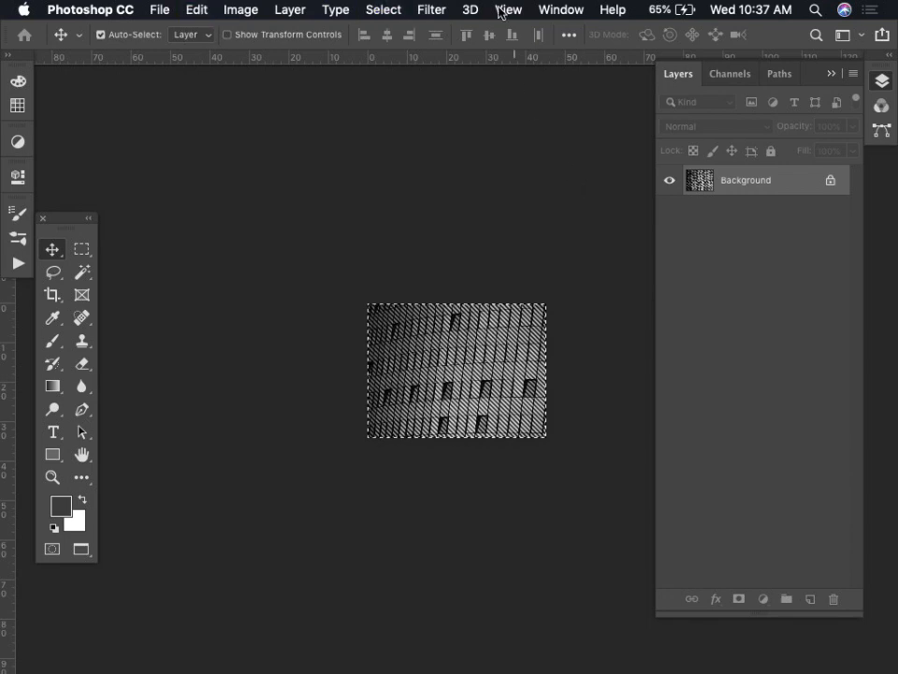
pyautogui.click(560, 9)
pyautogui.moveTo(719, 666)
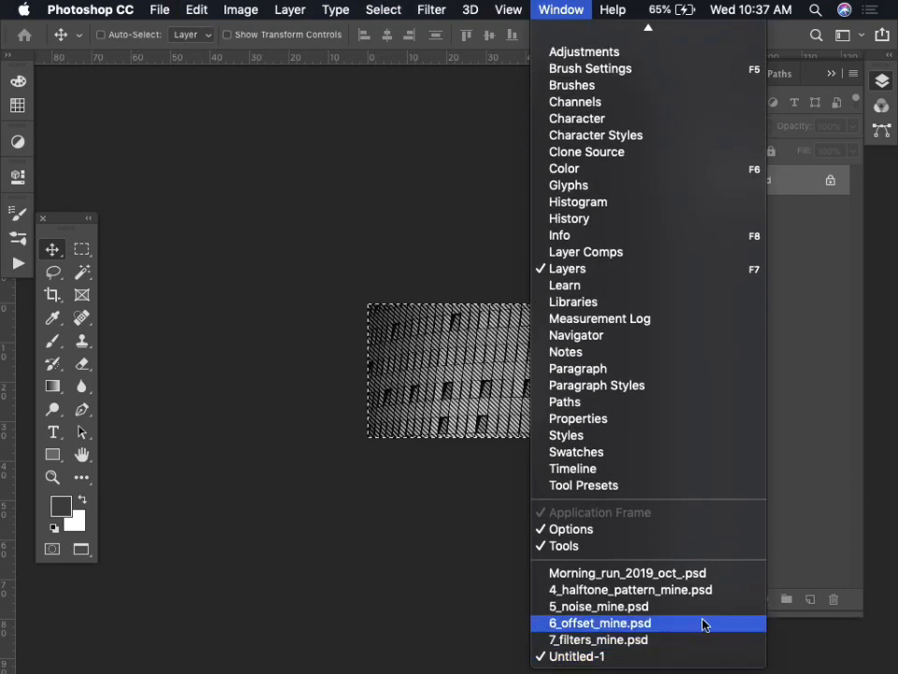
pyautogui.click(697, 595)
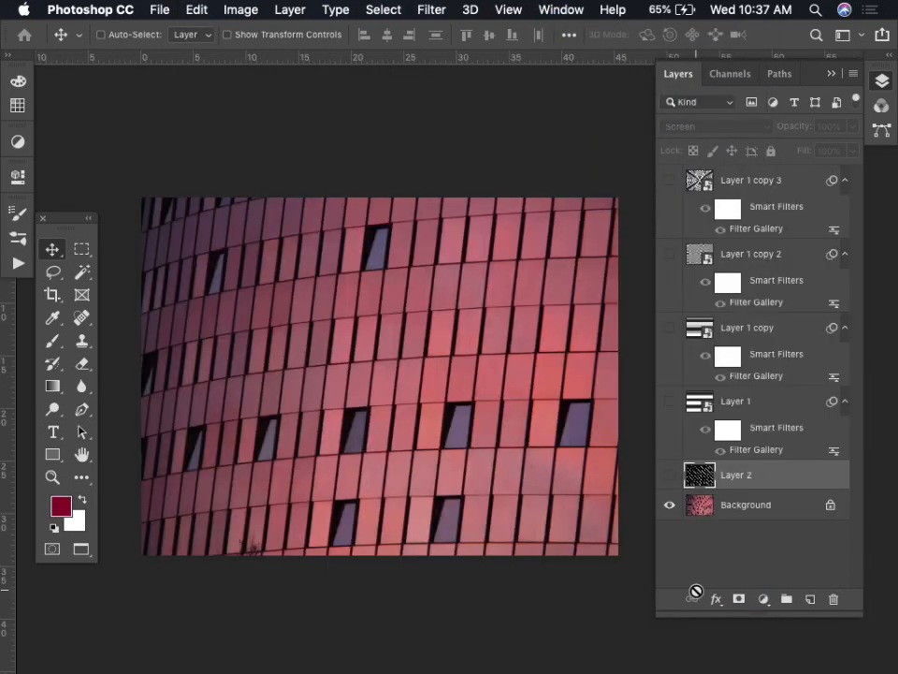
pyautogui.press('super+v')
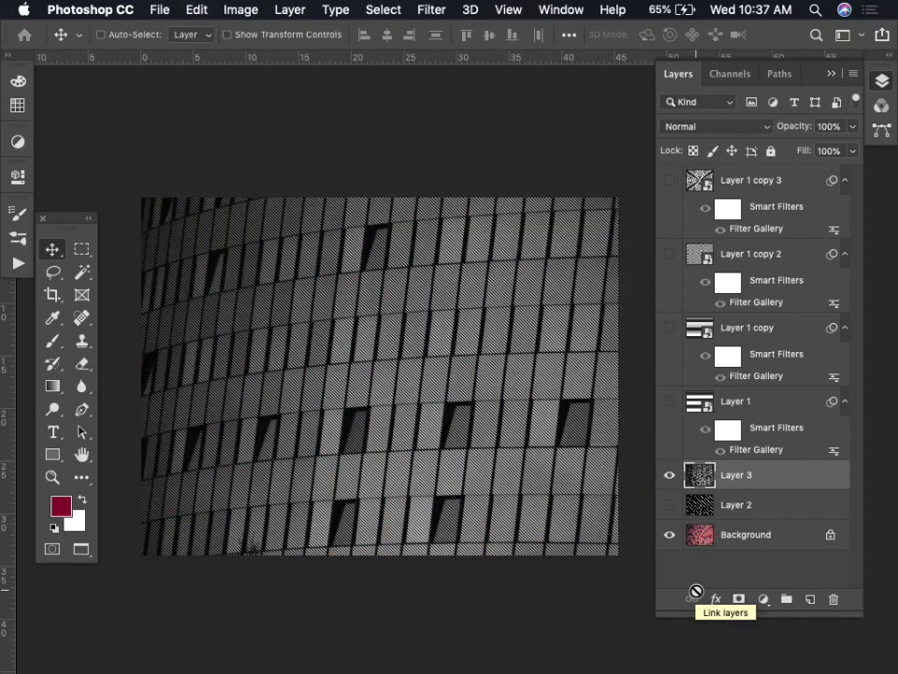
# Set the newly pasted halftone layer's blend mode to Multiply.
pyautogui.hotkey('shift', '=')
pyautogui.hotkey('shift', '=')
pyautogui.hotkey('shift', '=')
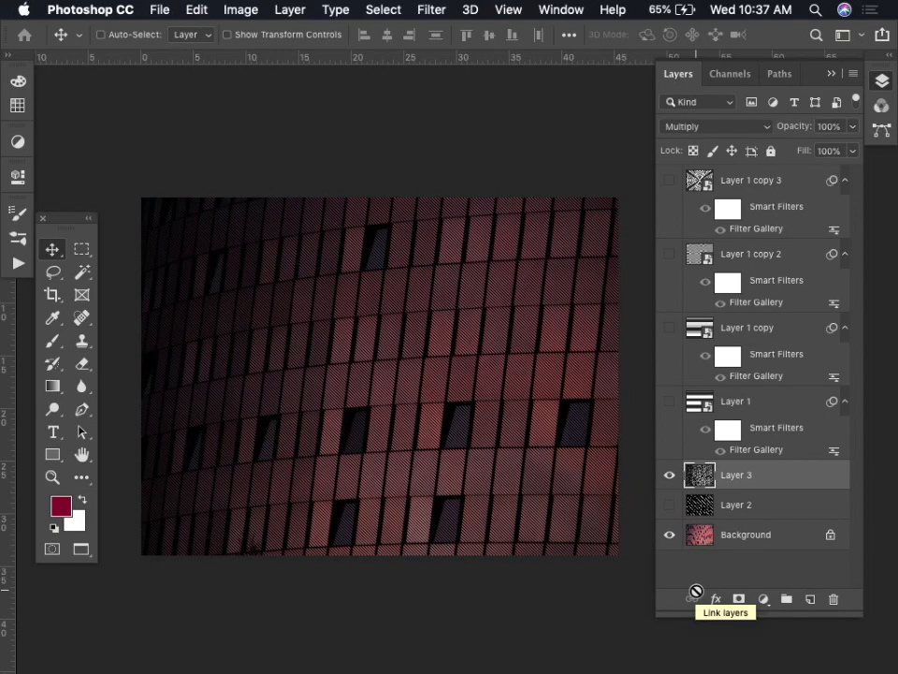
# Examine the multiplied halftone lines on the building up close and across the whole image.
pyautogui.press('super+equal')
pyautogui.press('super+equal')
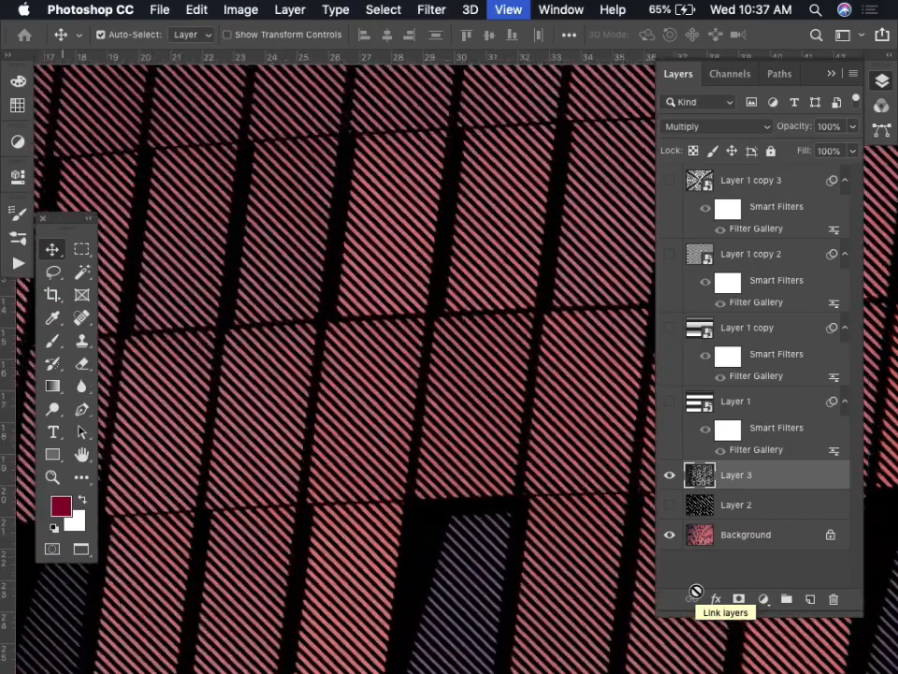
pyautogui.press('super+equal')
pyautogui.press('super+equal')
pyautogui.press('super+minus')
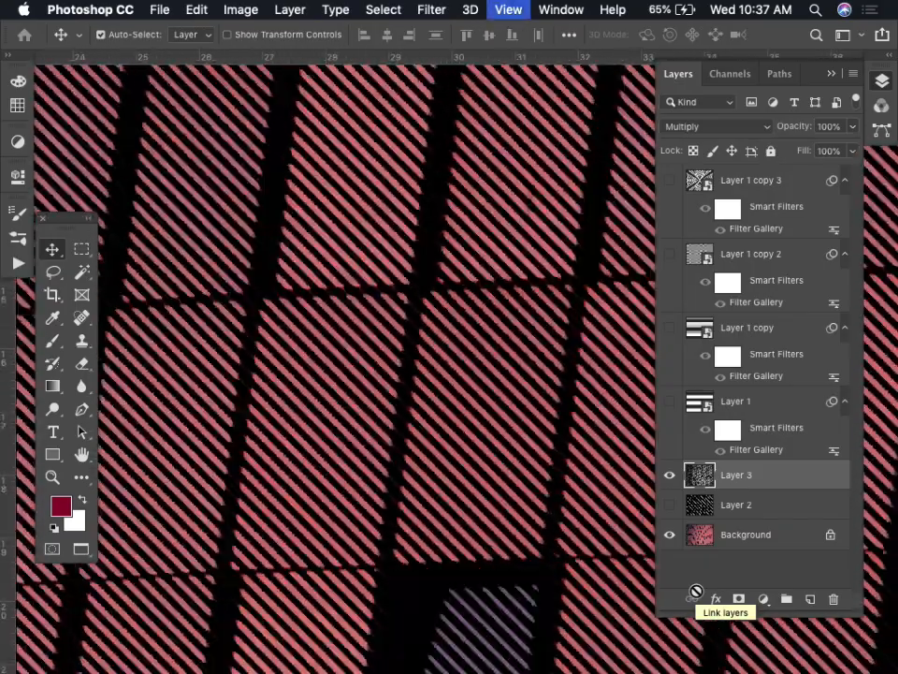
pyautogui.press('super+minus')
pyautogui.press('super+minus')
pyautogui.press('super+minus')
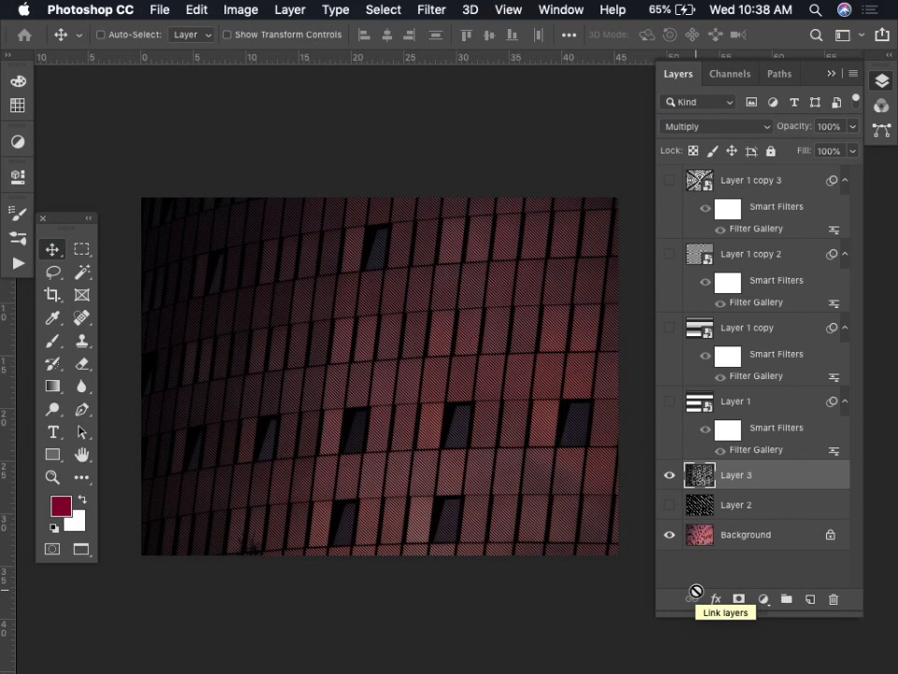
# Stamp all visible layers into a new merged layer and restrict its advanced blending to the B channel.
pyautogui.press('super')
pyautogui.press('super+alt+shift+e')
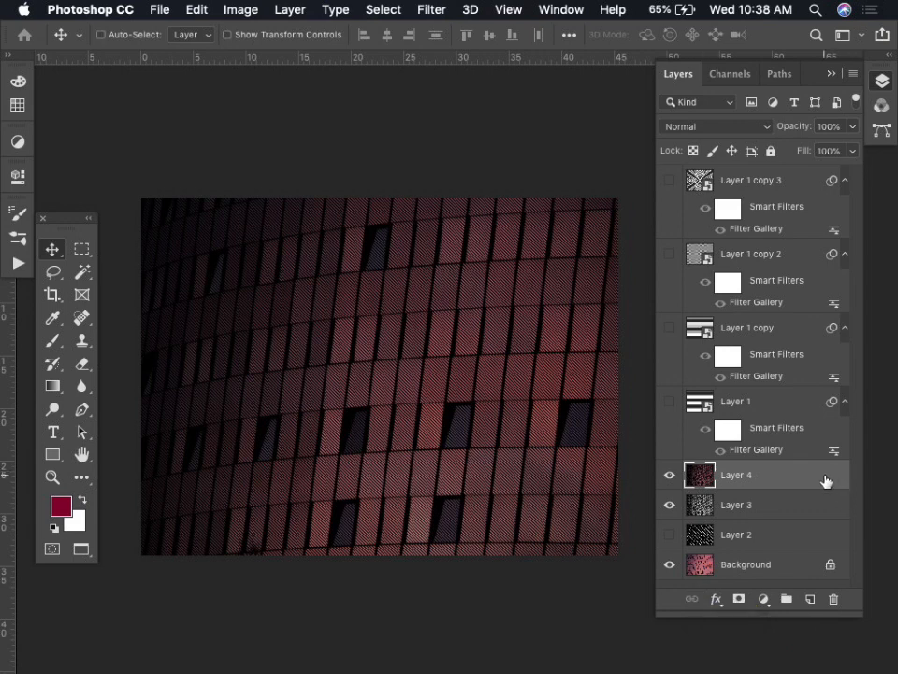
pyautogui.doubleClick(827, 477)
pyautogui.click(569, 274)
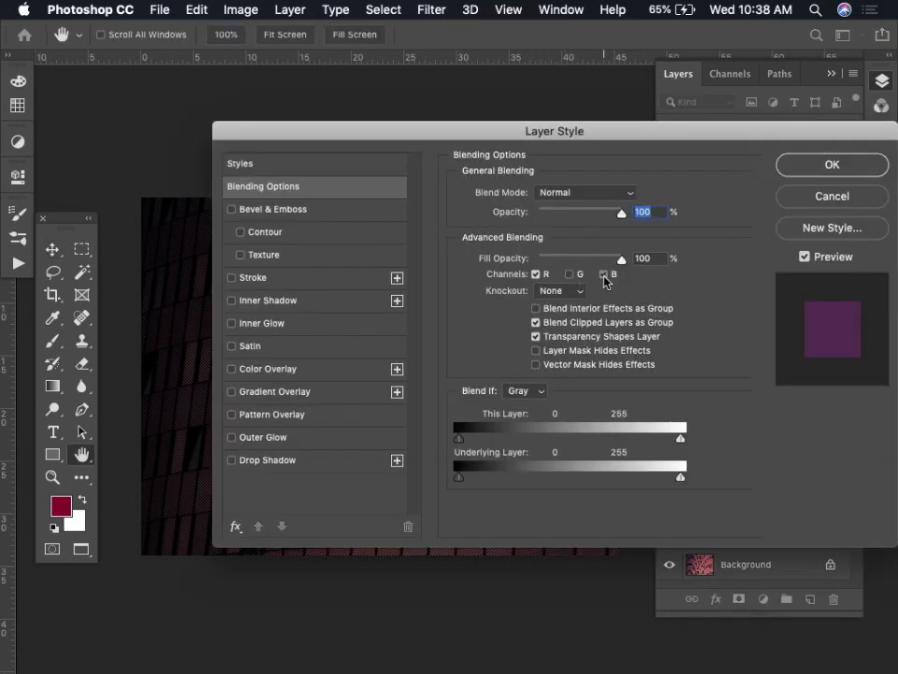
pyautogui.click(603, 274)
pyautogui.click(537, 275)
pyautogui.click(603, 274)
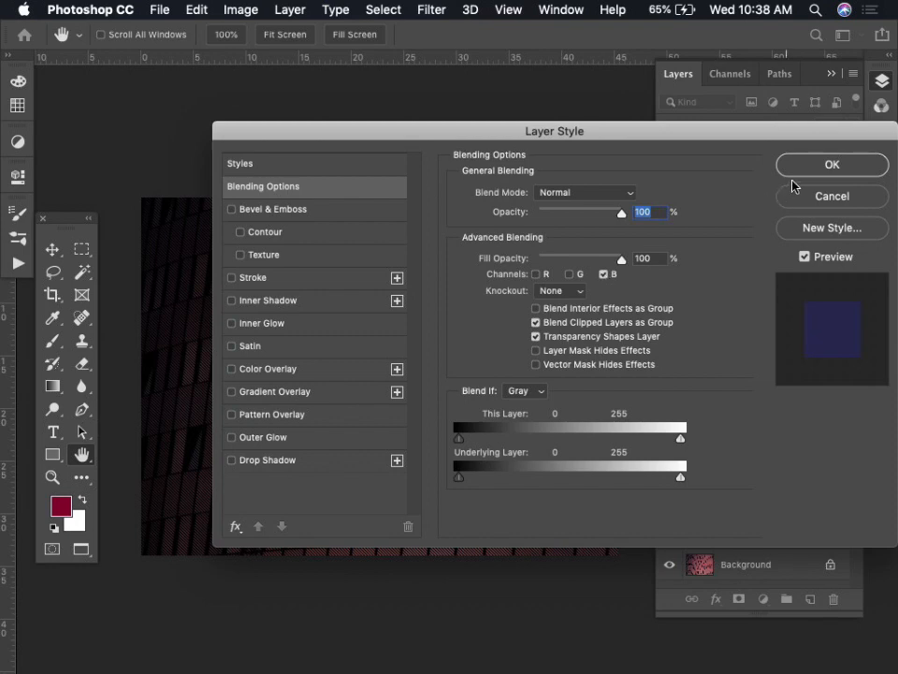
pyautogui.click(826, 164)
# Restrict the merged layer to the R channel only and shift it slightly left to offset the colours.
pyautogui.moveTo(494, 365); pyautogui.dragTo(469, 365)
pyautogui.press('super+z')
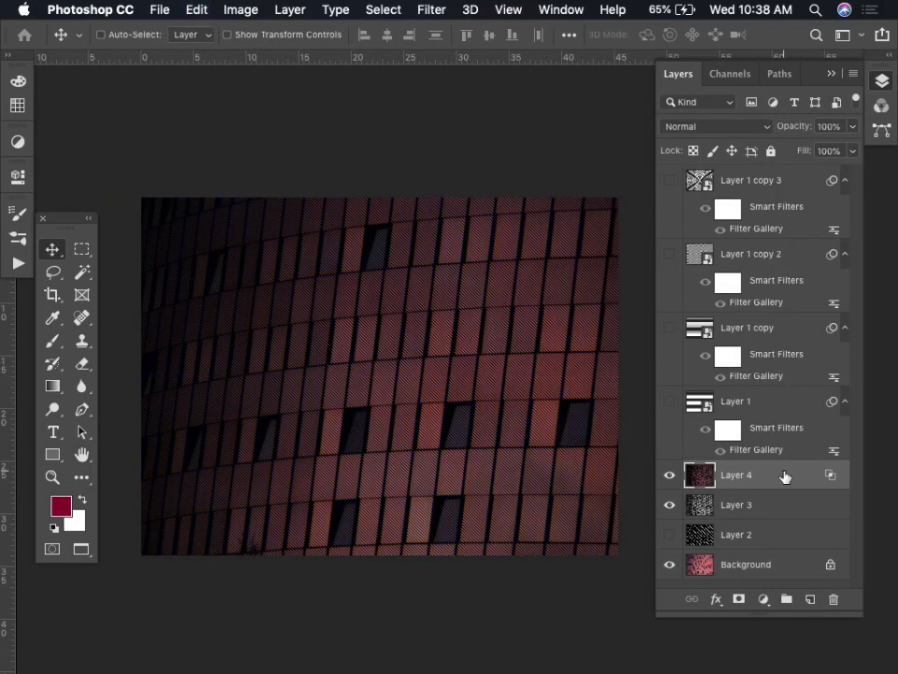
pyautogui.doubleClick(784, 475)
pyautogui.click(600, 276)
pyautogui.click(536, 274)
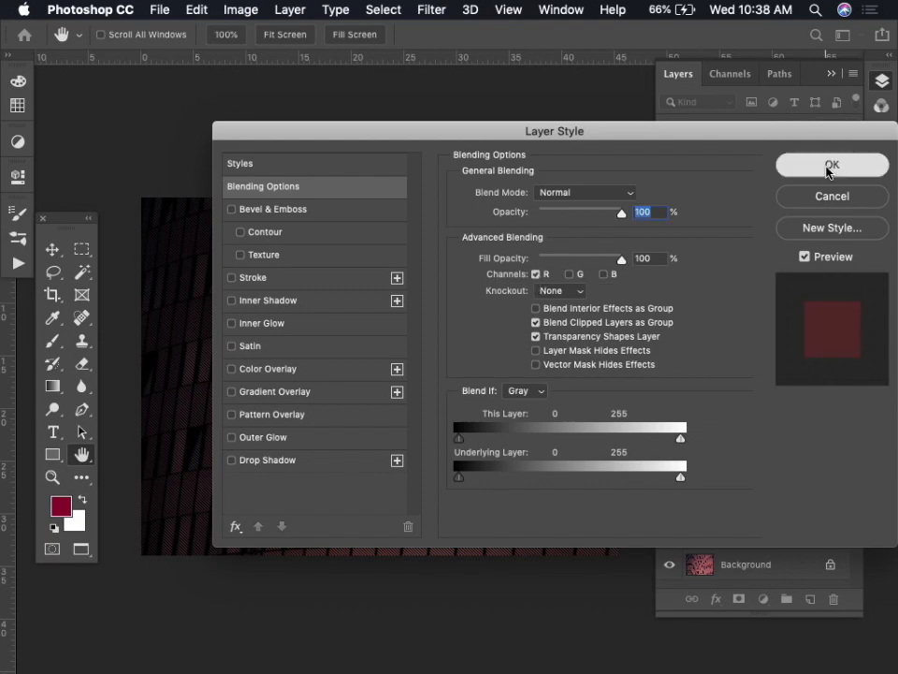
pyautogui.click(830, 169)
pyautogui.moveTo(453, 346); pyautogui.dragTo(425, 345)
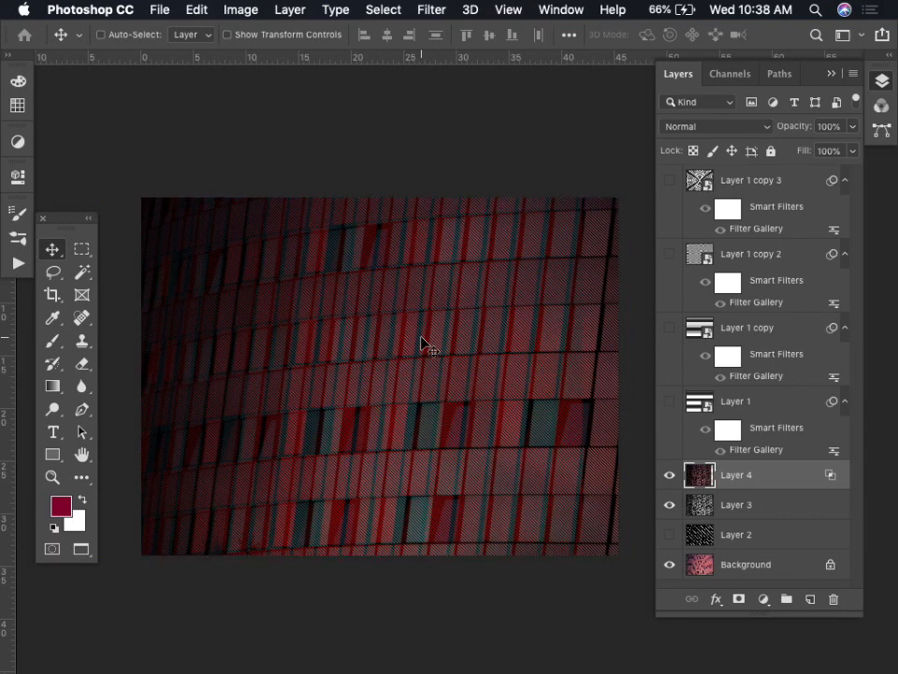
# Add a Levels adjustment layer above the merged layer and brighten the image by lowering the white input level.
pyautogui.click(770, 606)
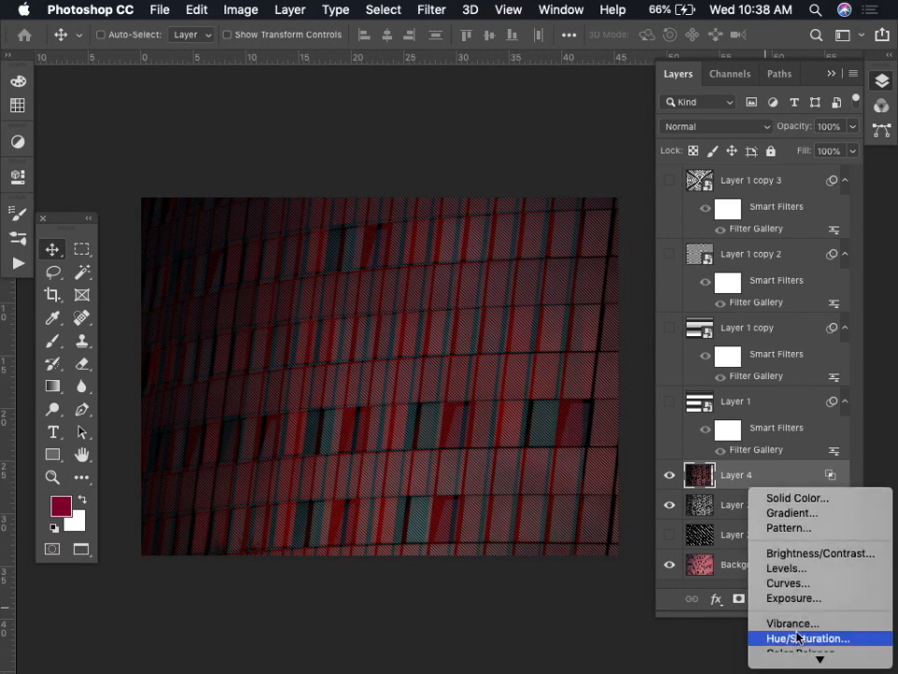
pyautogui.click(807, 571)
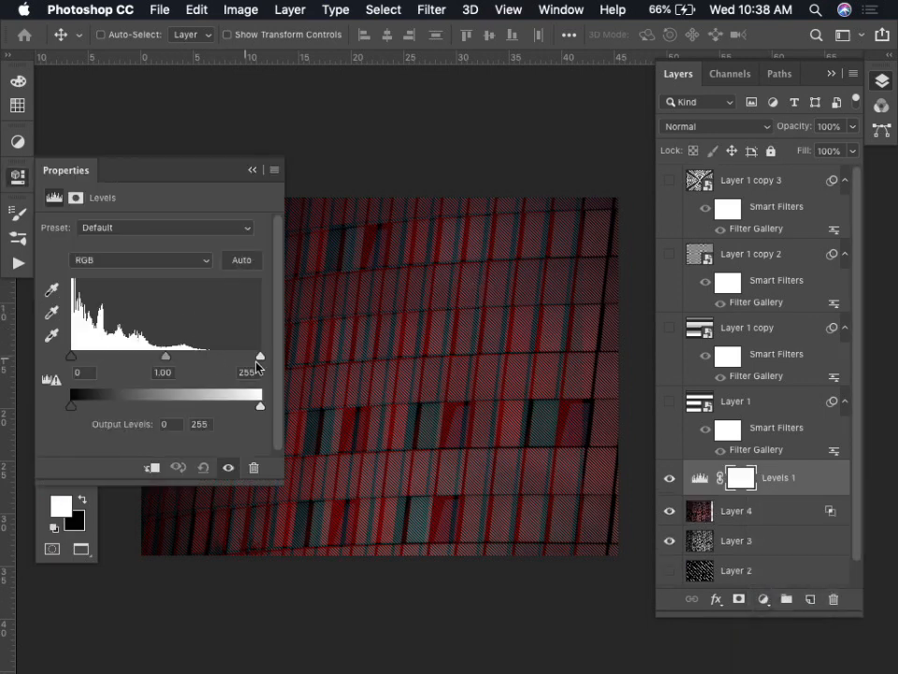
pyautogui.moveTo(259, 356); pyautogui.dragTo(178, 356)
pyautogui.click(18, 178)
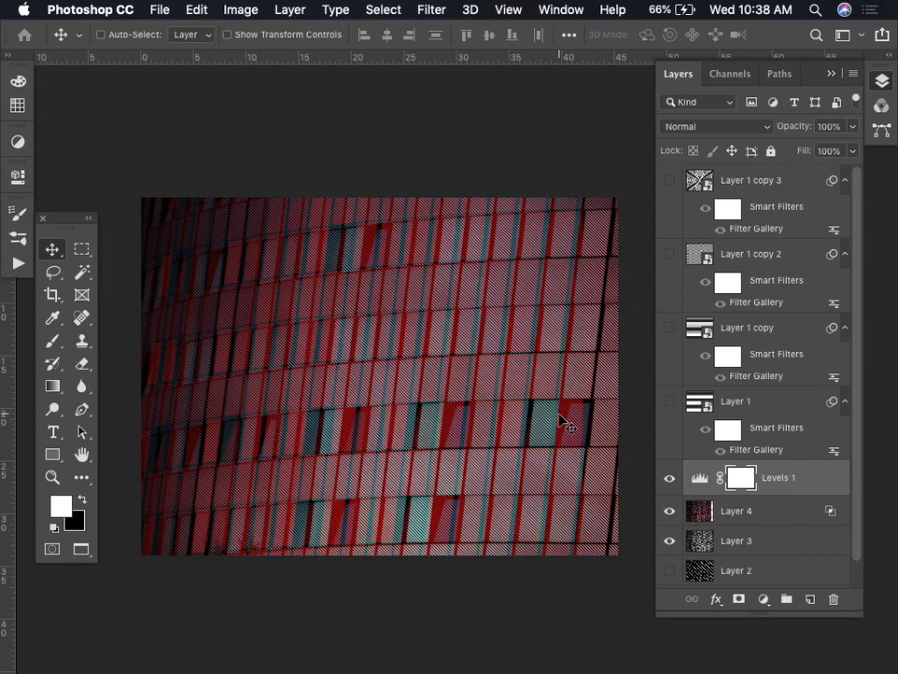
# Hide the Levels 1, Layer 4 and Layer 3 layers so only the original building photo shows.
pyautogui.click(669, 479)
pyautogui.click(669, 511)
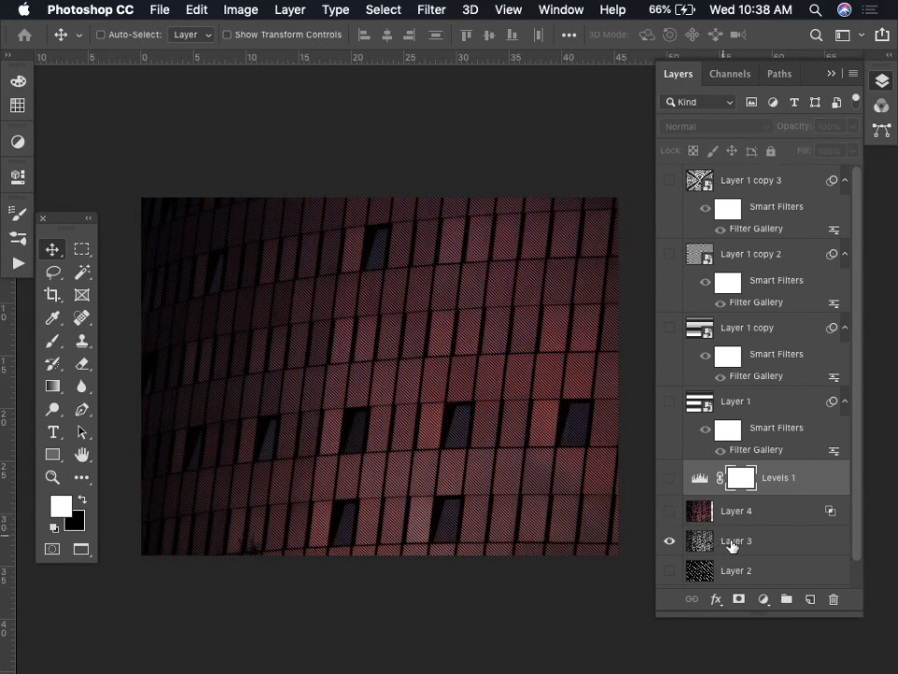
pyautogui.click(709, 541)
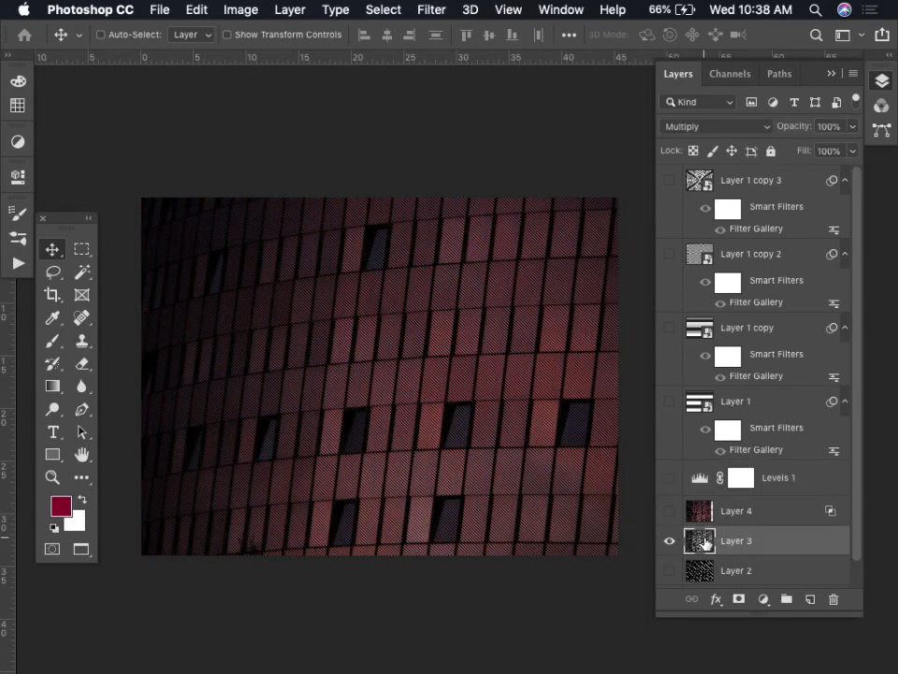
pyautogui.click(670, 541)
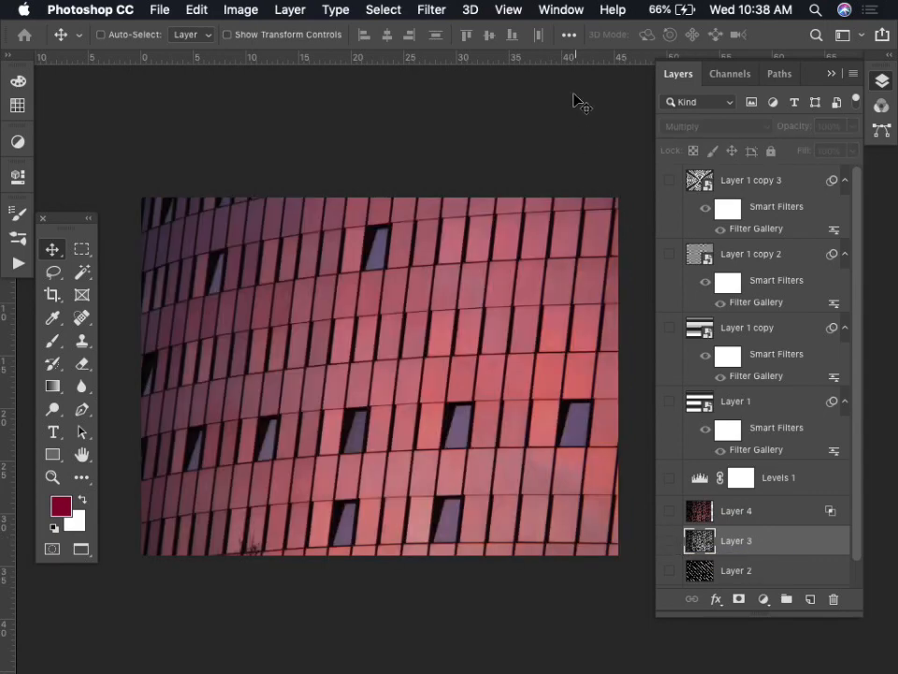
# Switch to the Untitled-1 halftone document and select the entire image.
pyautogui.click(561, 9)
pyautogui.scroll(-3, 599, 468)
pyautogui.click(593, 655)
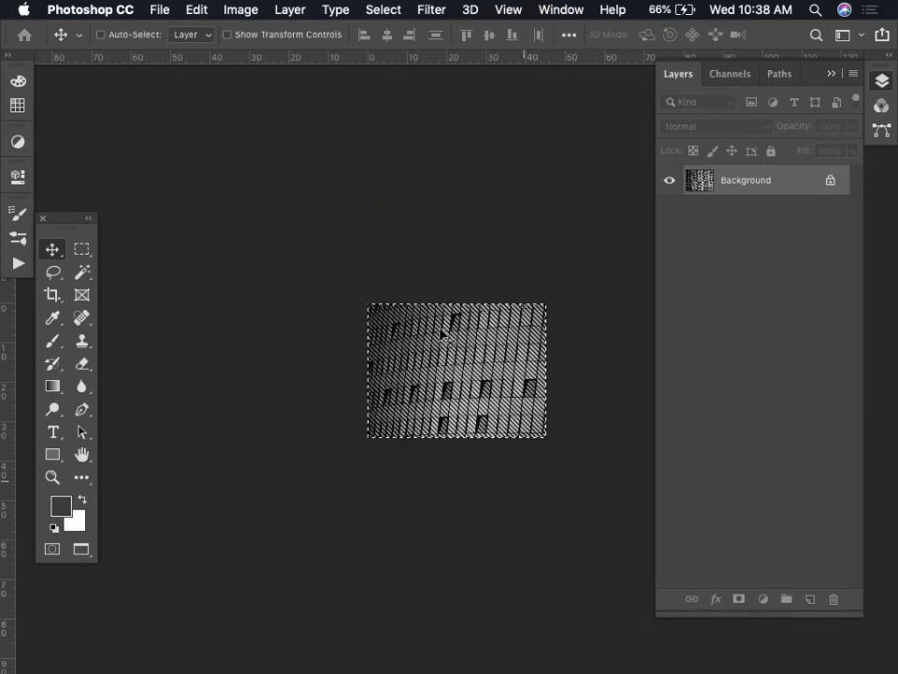
pyautogui.press('super+d')
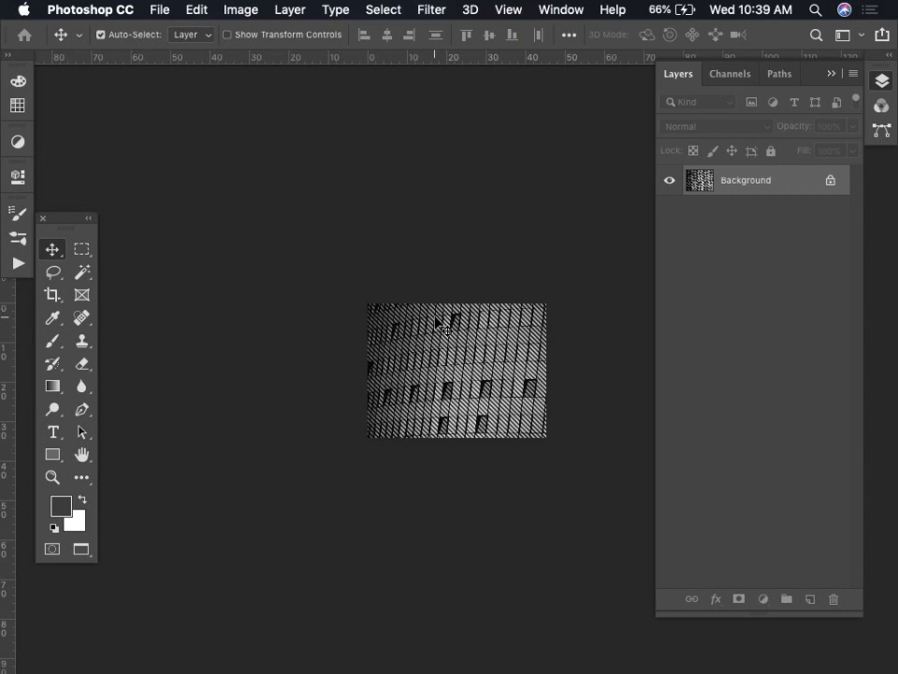
pyautogui.press('super+a')
# Convert the Untitled-1 halftone image from Bitmap to Grayscale mode.
pyautogui.click(239, 7)
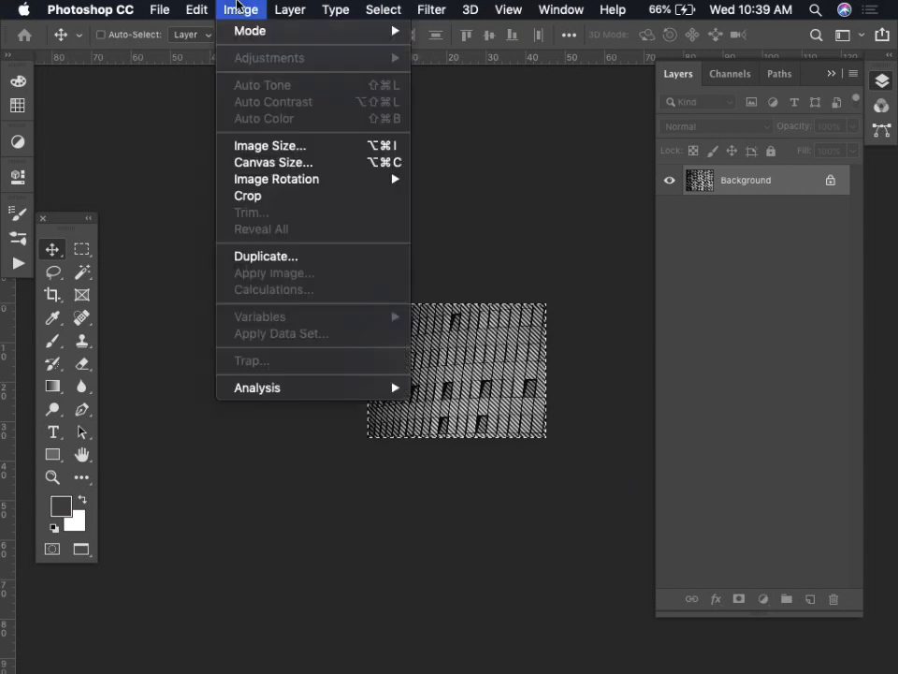
pyautogui.moveTo(261, 30)
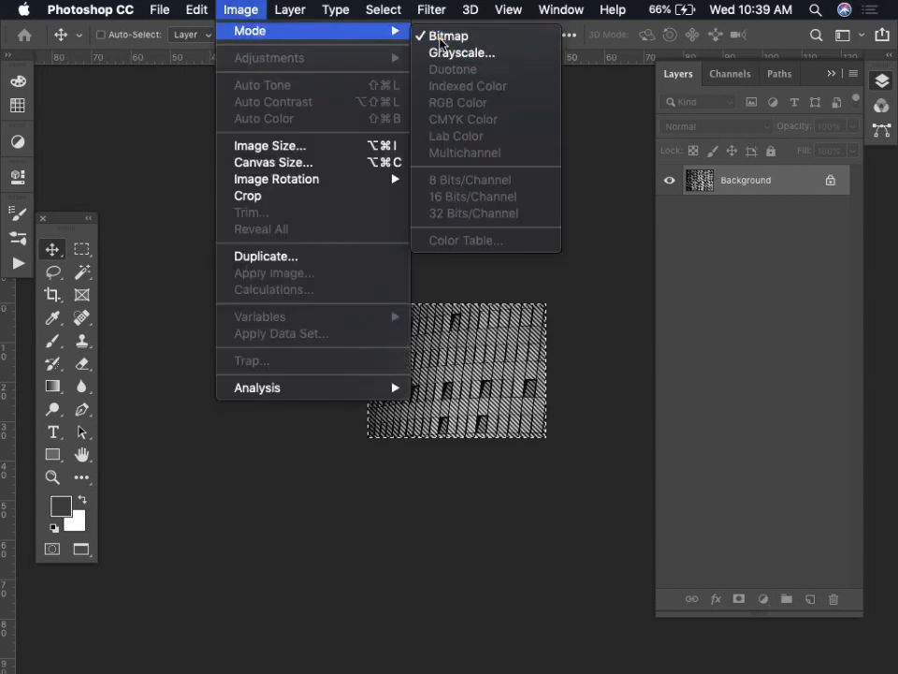
pyautogui.click(443, 54)
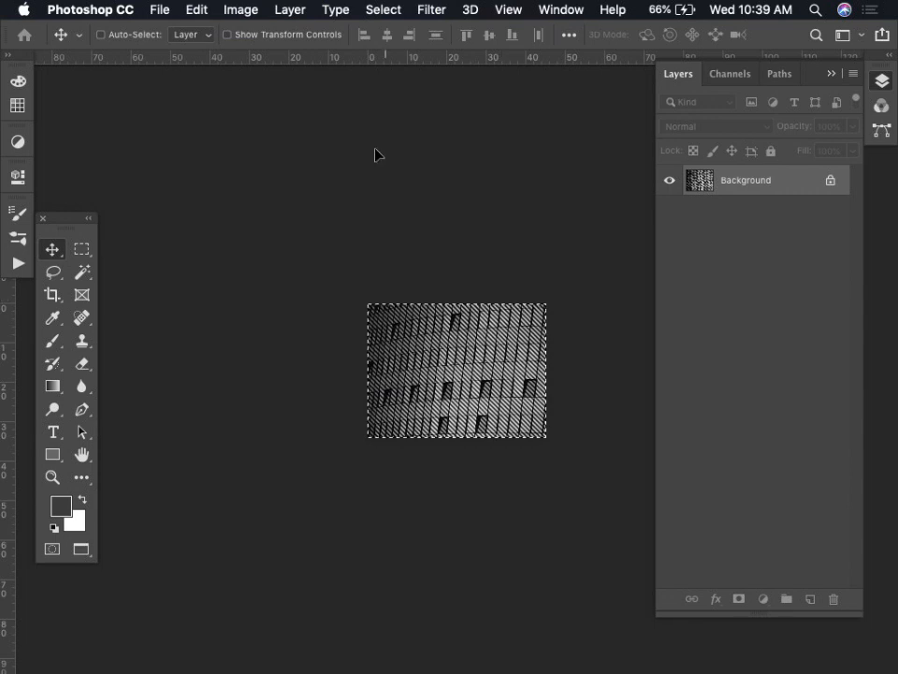
pyautogui.click(247, 11)
pyautogui.moveTo(253, 30)
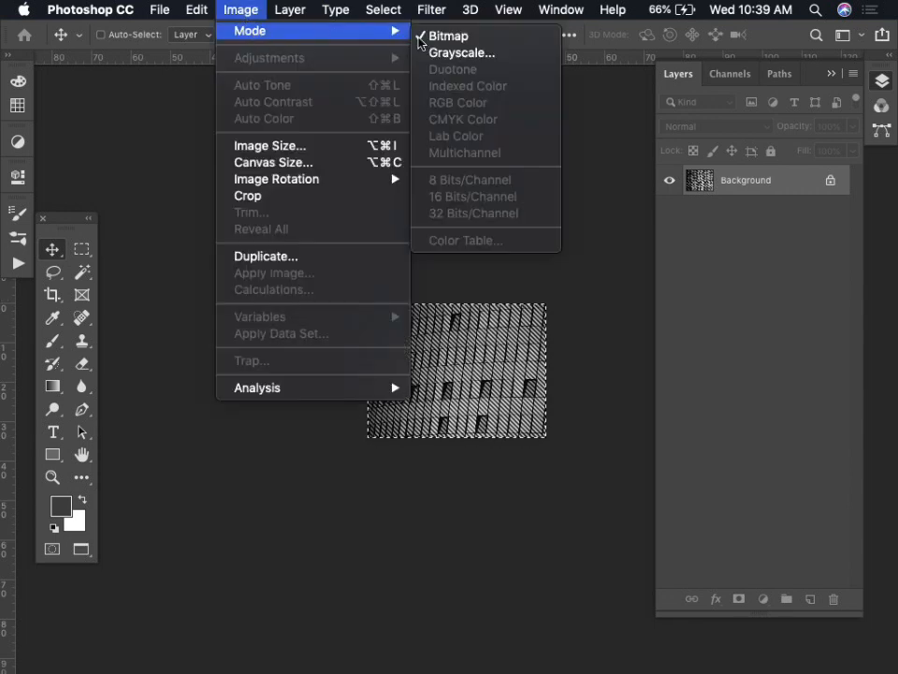
pyautogui.click(440, 53)
pyautogui.press('Return')
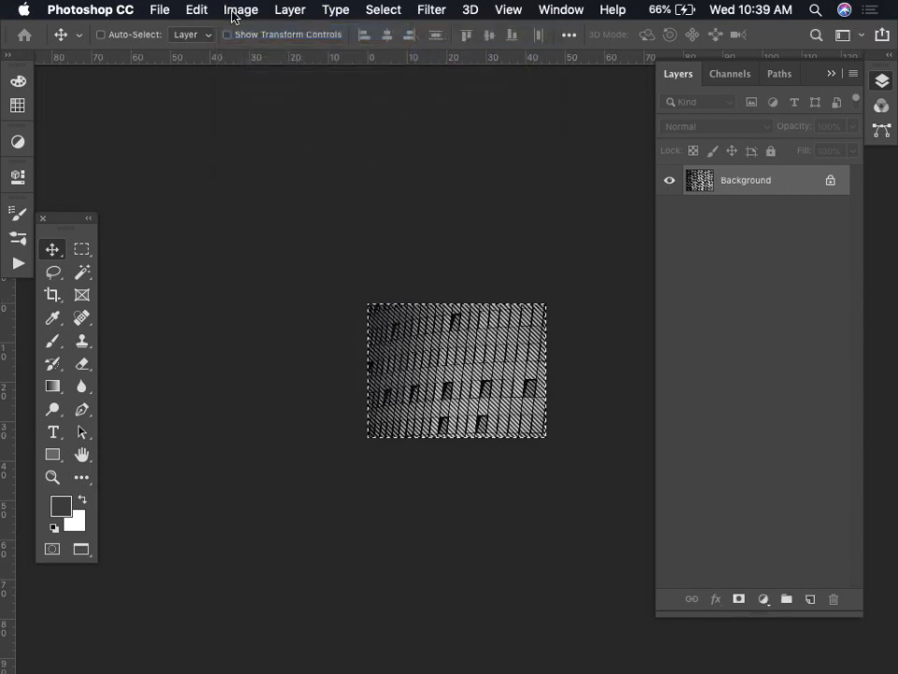
# Look over the method options for a Bitmap conversion and cancel without converting.
pyautogui.click(241, 11)
pyautogui.click(447, 33)
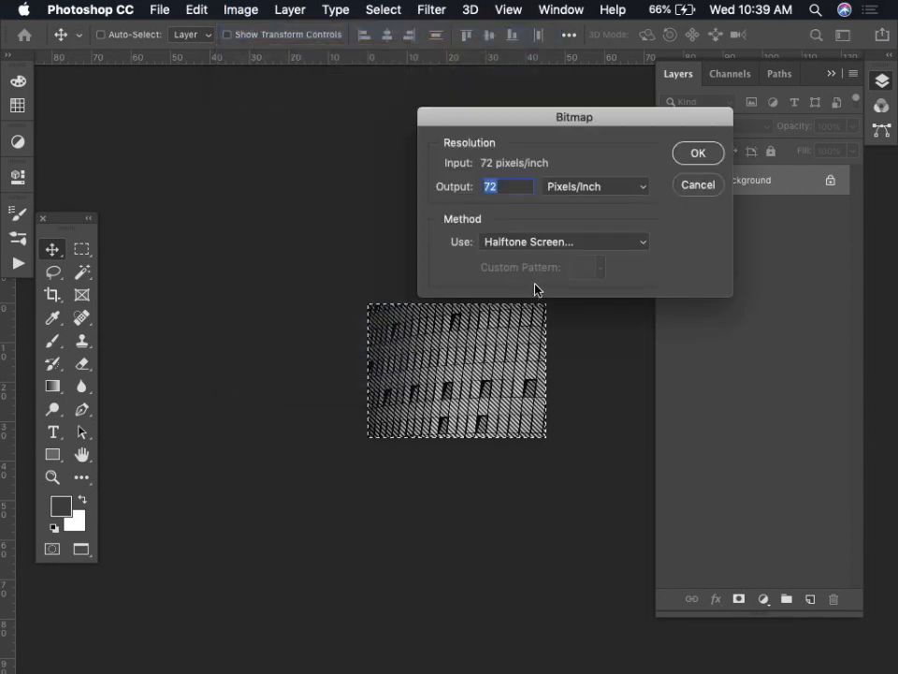
pyautogui.click(555, 246)
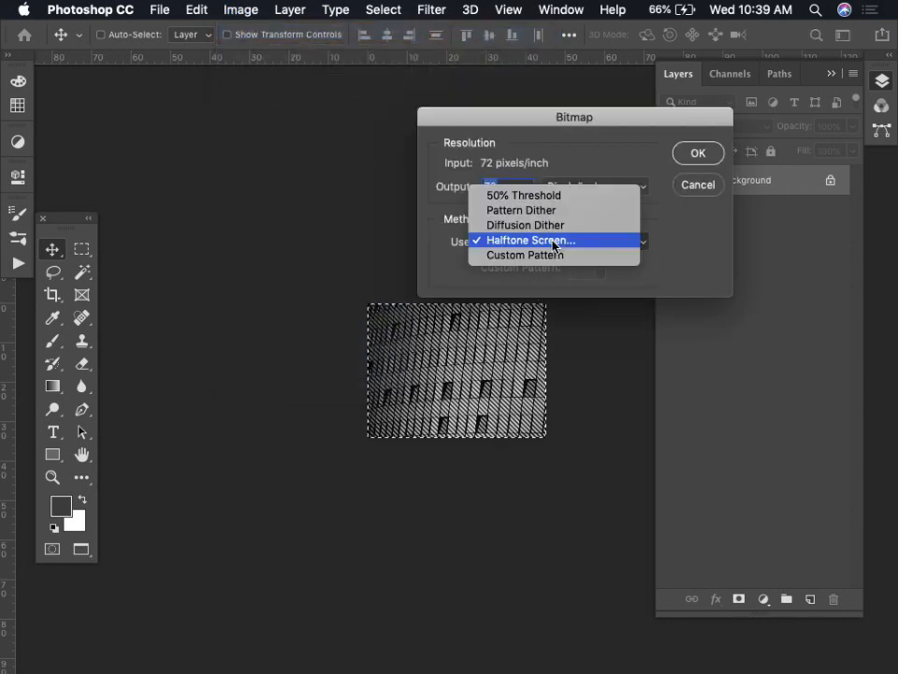
pyautogui.click(698, 185)
pyautogui.click(698, 185)
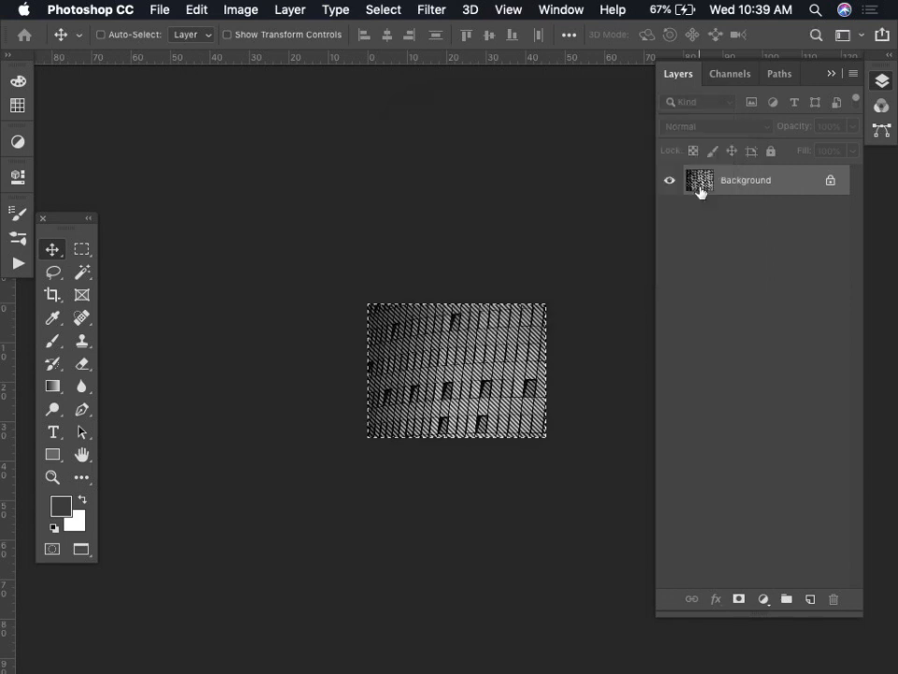